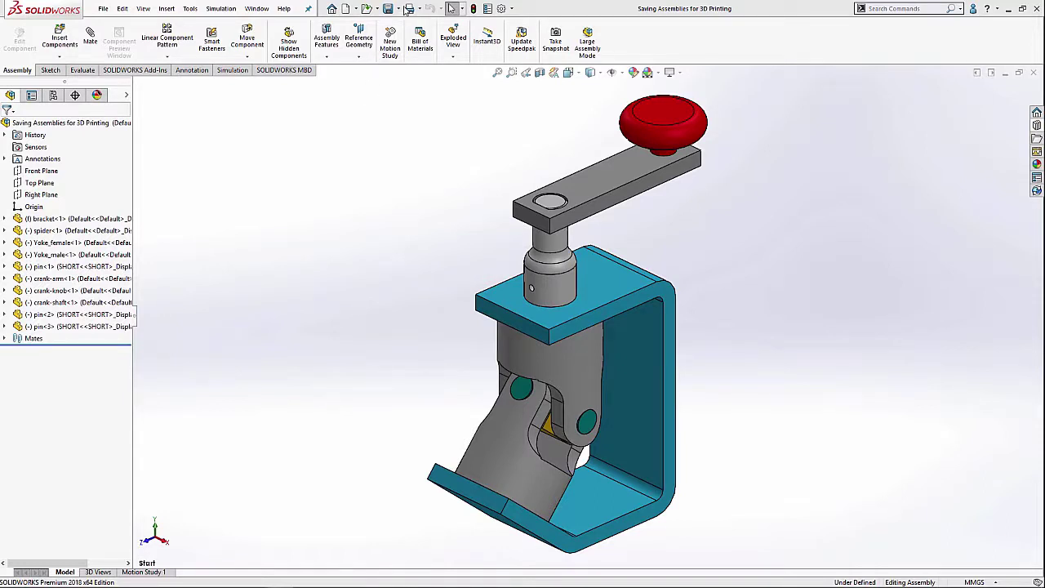
- Save the universal-joint assembly as a Part (*.sldprt) file named Method
left_click(399, 8)
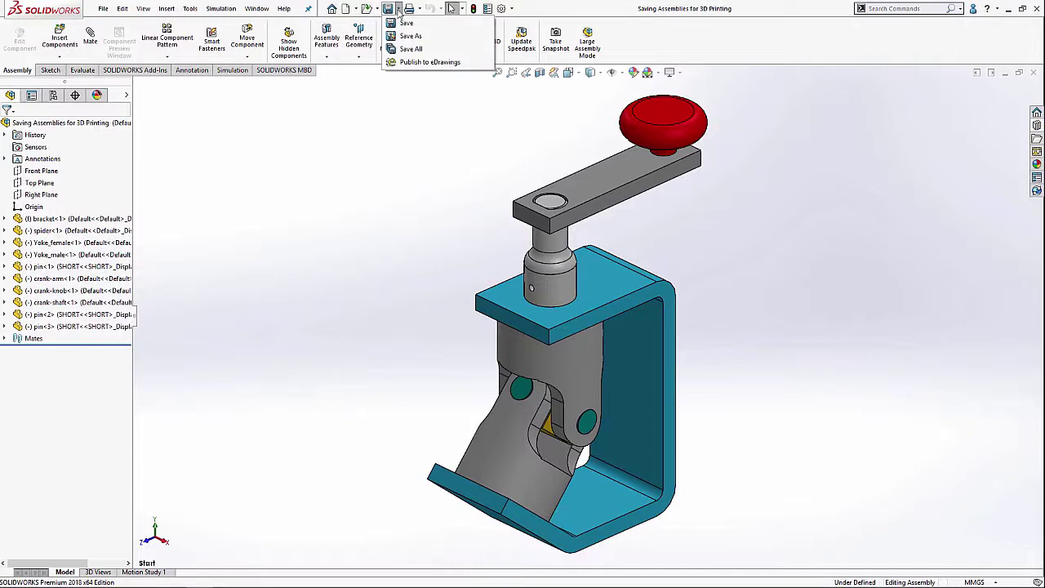
left_click(409, 36)
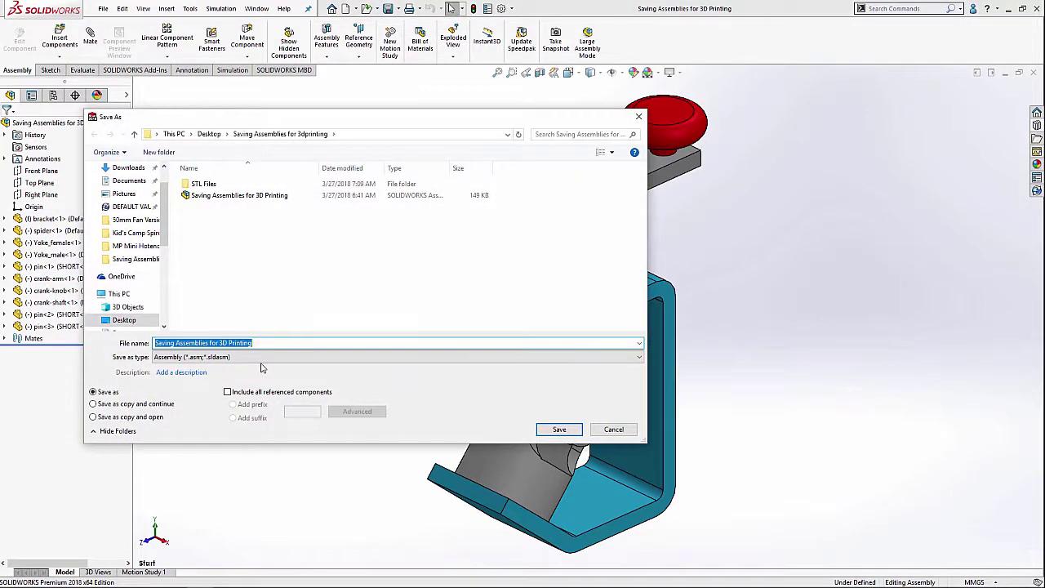
left_click(255, 359)
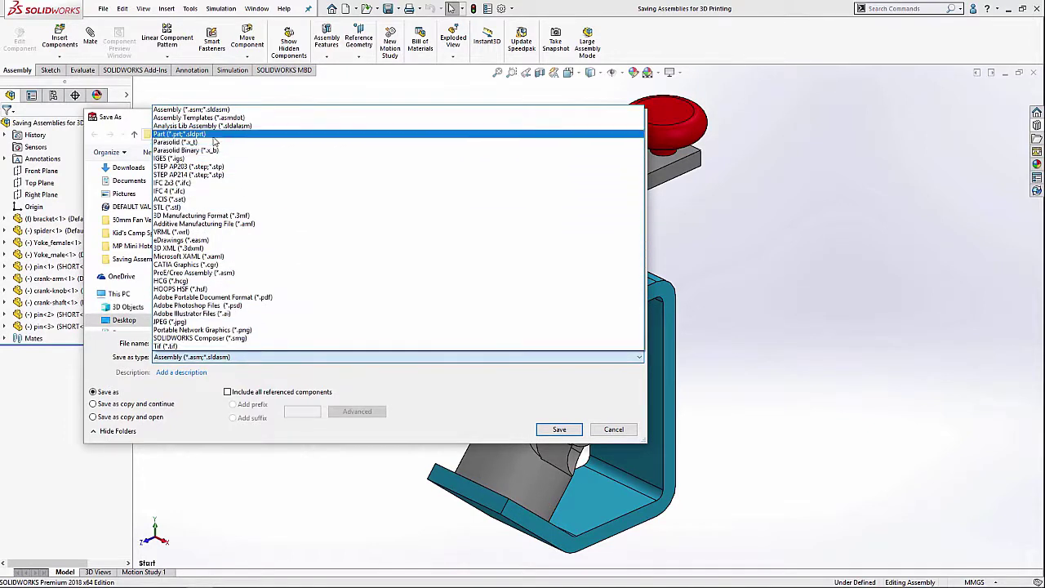
left_click(214, 137)
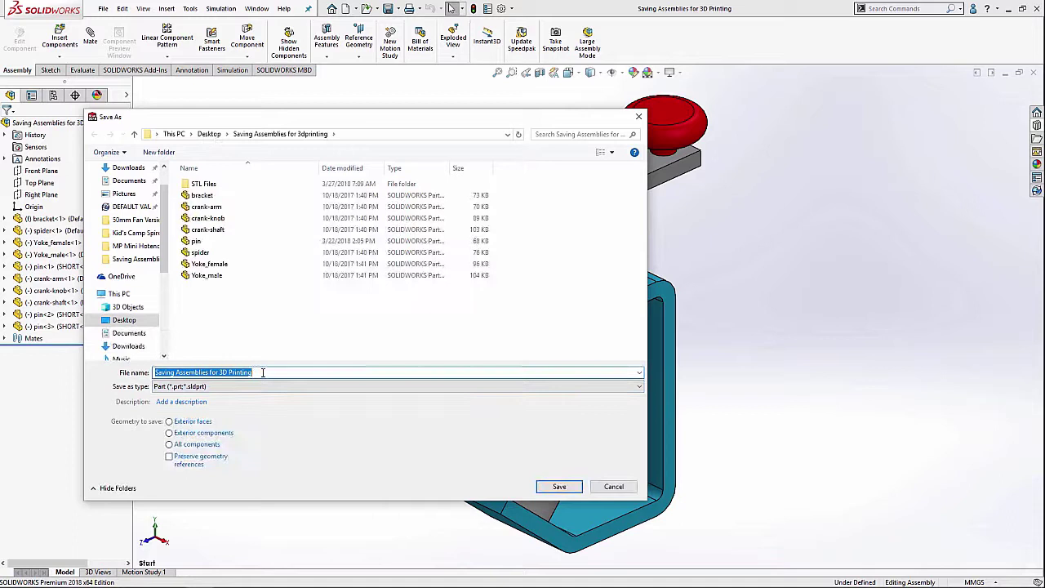
left_click(264, 372)
left_click_drag(263, 371, 50, 397)
key("BackSpace")
type("Method")
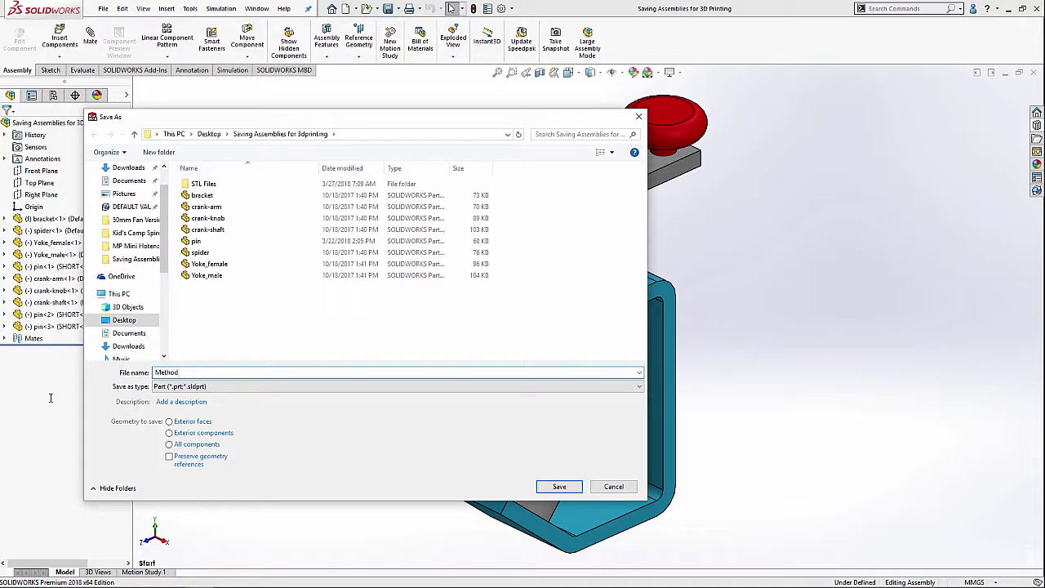
left_click(557, 488)
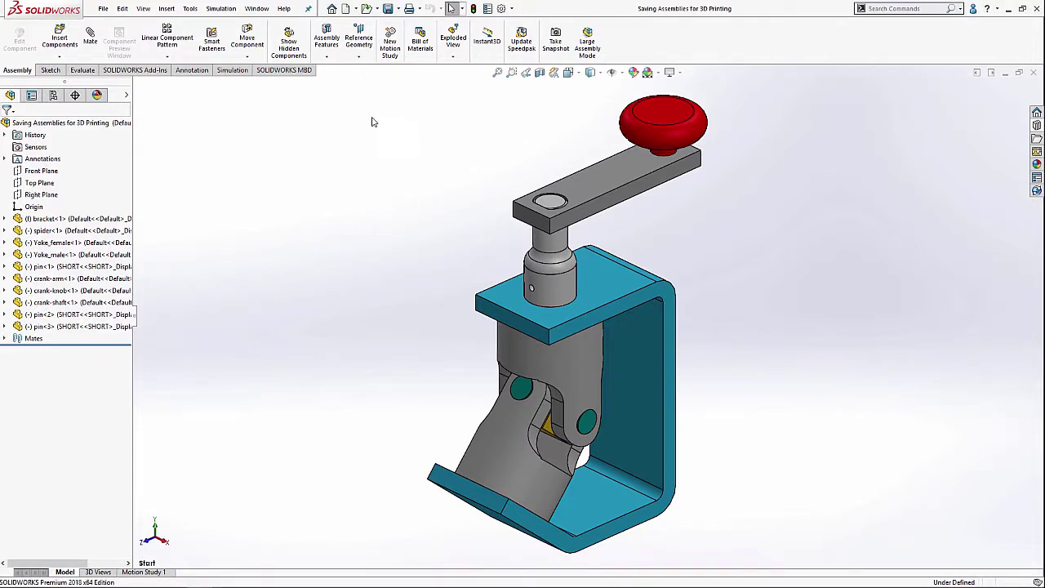
- Open the Method part and inspect its bracket, spider and Yoke_female bodies under Solid Bodies(10)
left_click(369, 7)
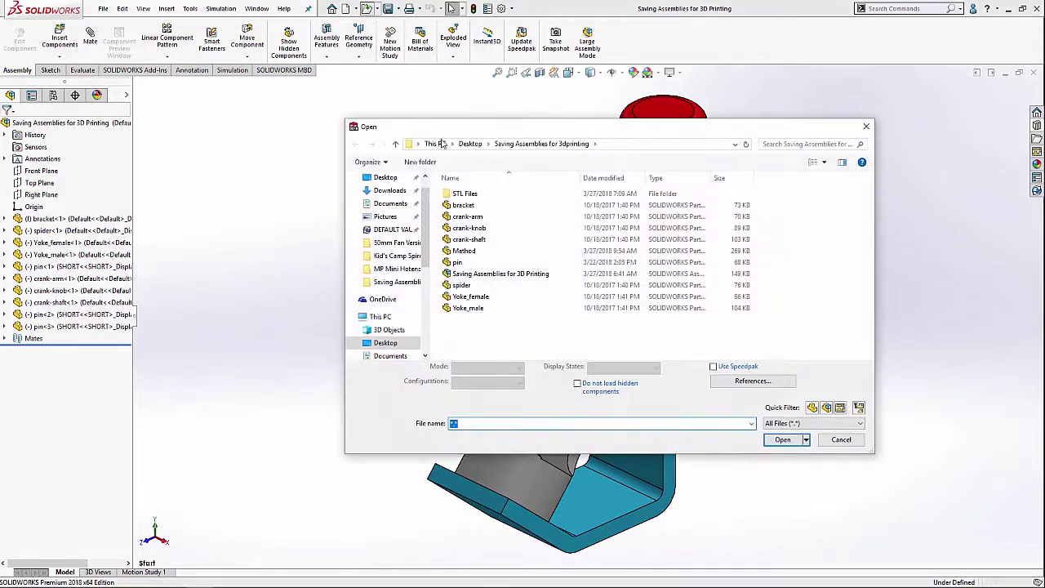
double_click(463, 251)
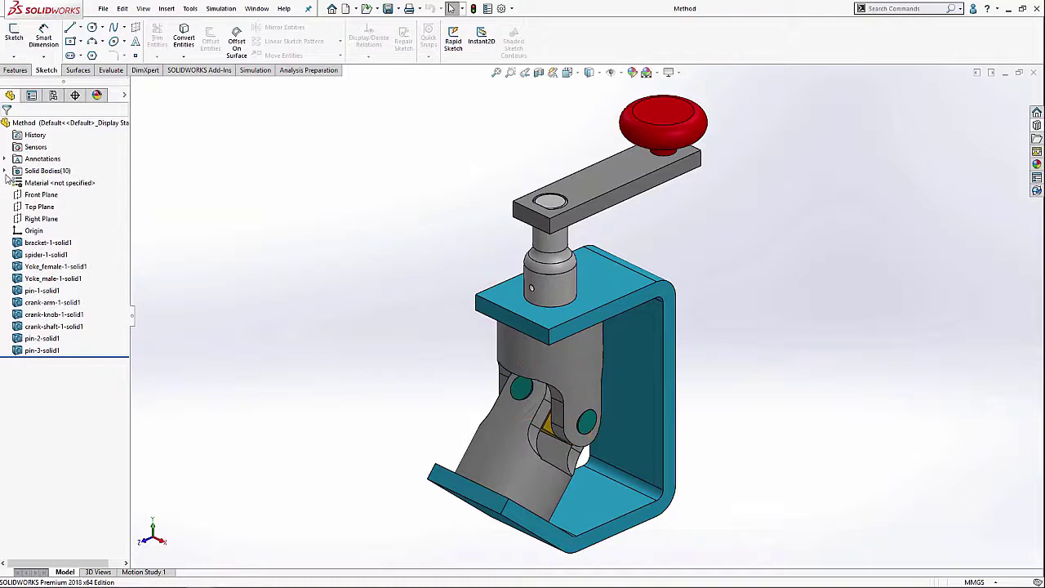
left_click(7, 172)
left_click(57, 182)
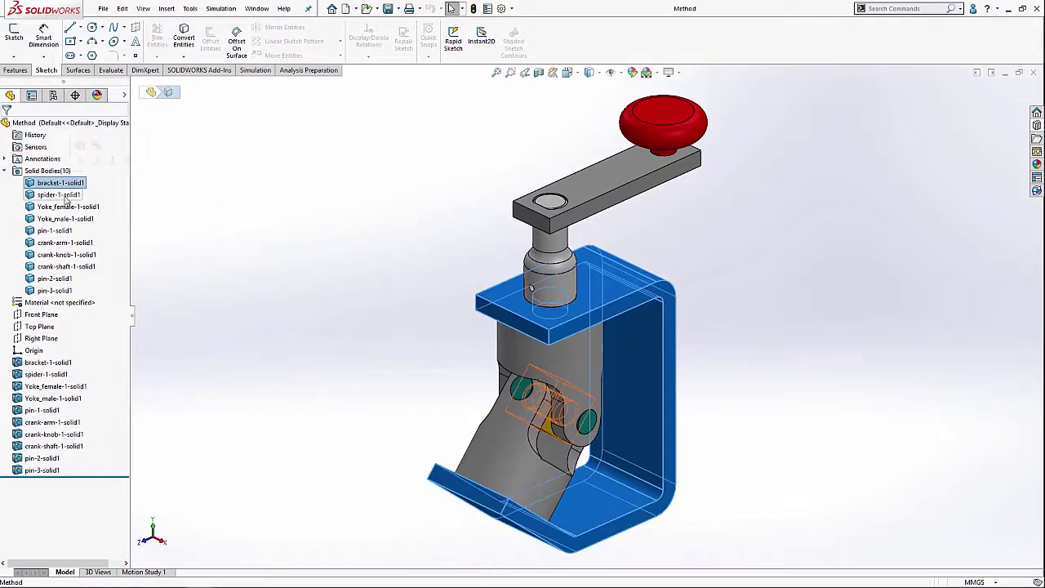
left_click(57, 195)
left_click(65, 207)
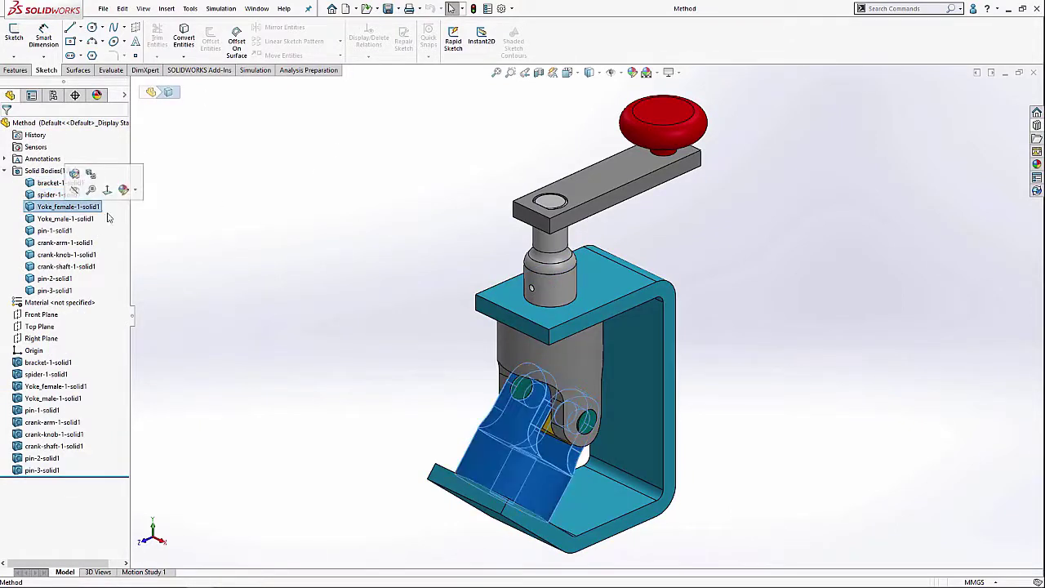
left_click(223, 234)
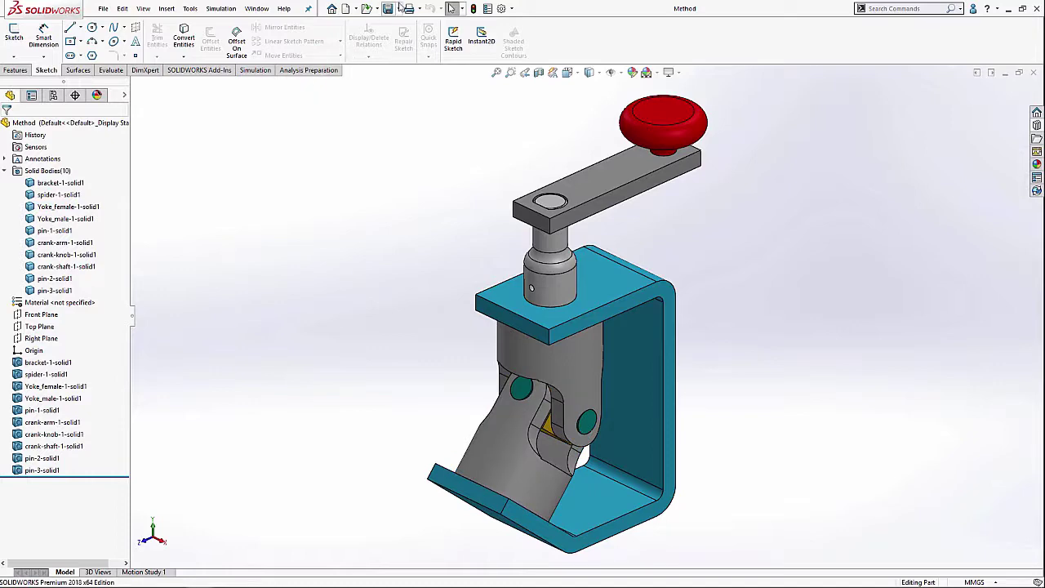
- Export the Method part as Method.stl, accepting the 12984-triangle summary
left_click(398, 8)
left_click(411, 36)
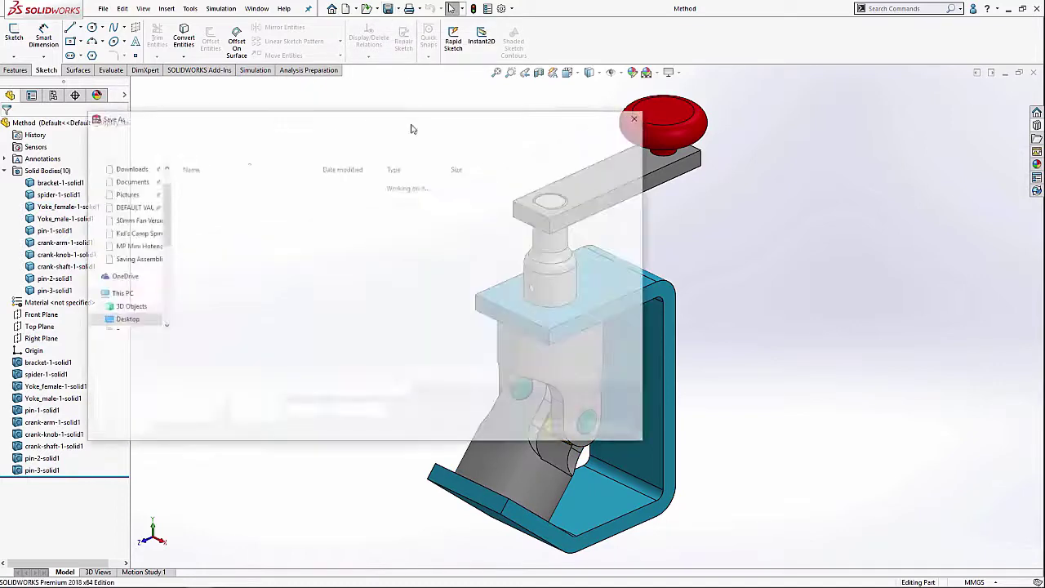
left_click(280, 356)
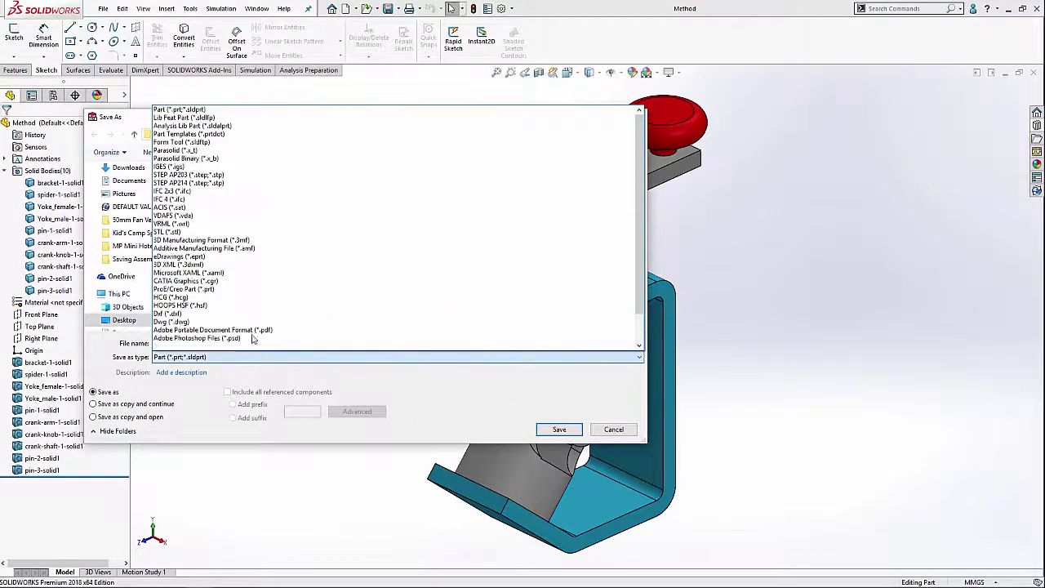
left_click(210, 232)
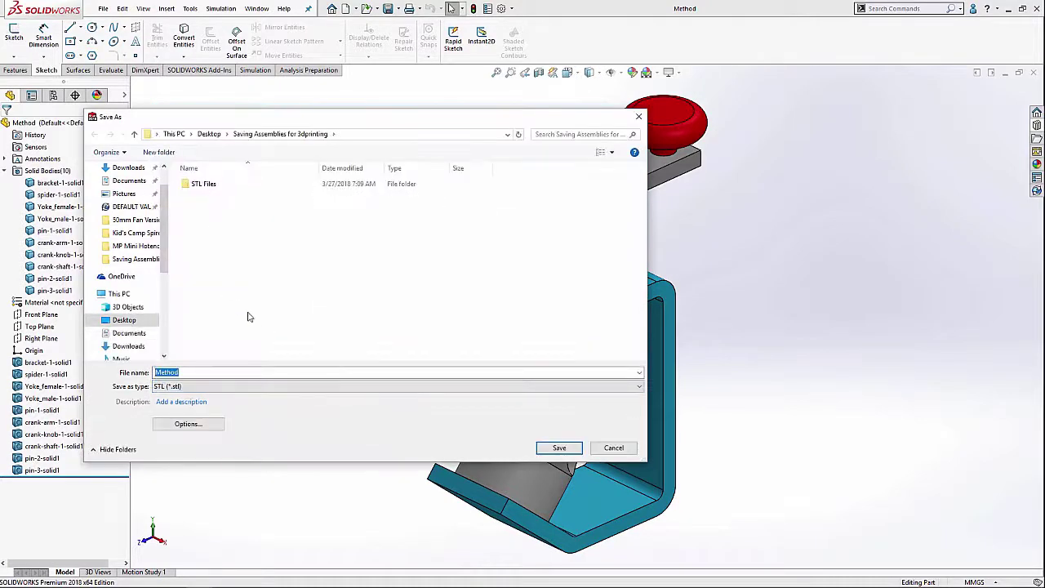
left_click(557, 447)
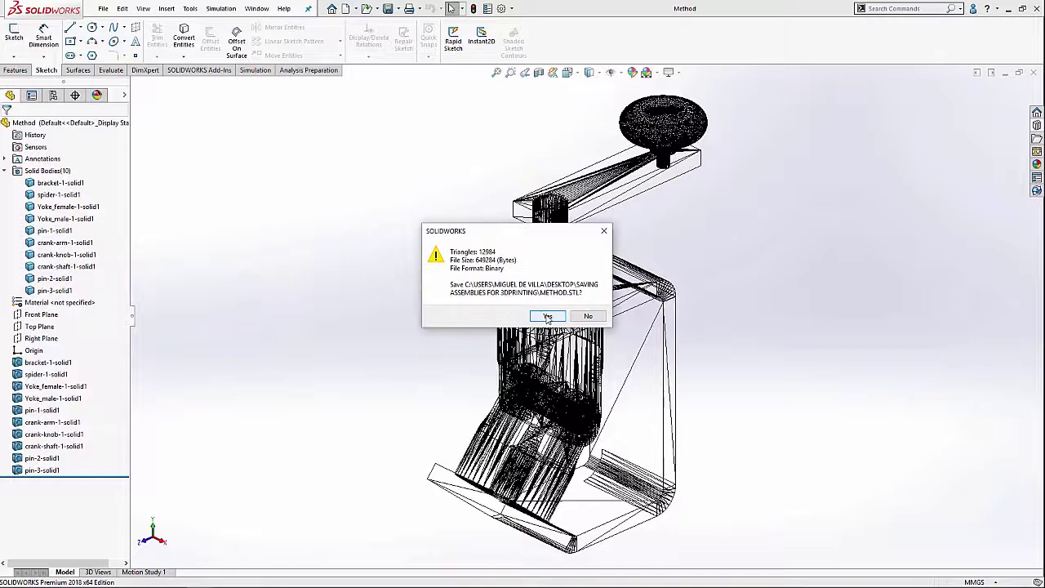
left_click(542, 315)
- Open Method.stl and inspect its ten graphic bodies, including the C-frame, from another angle
left_click(367, 9)
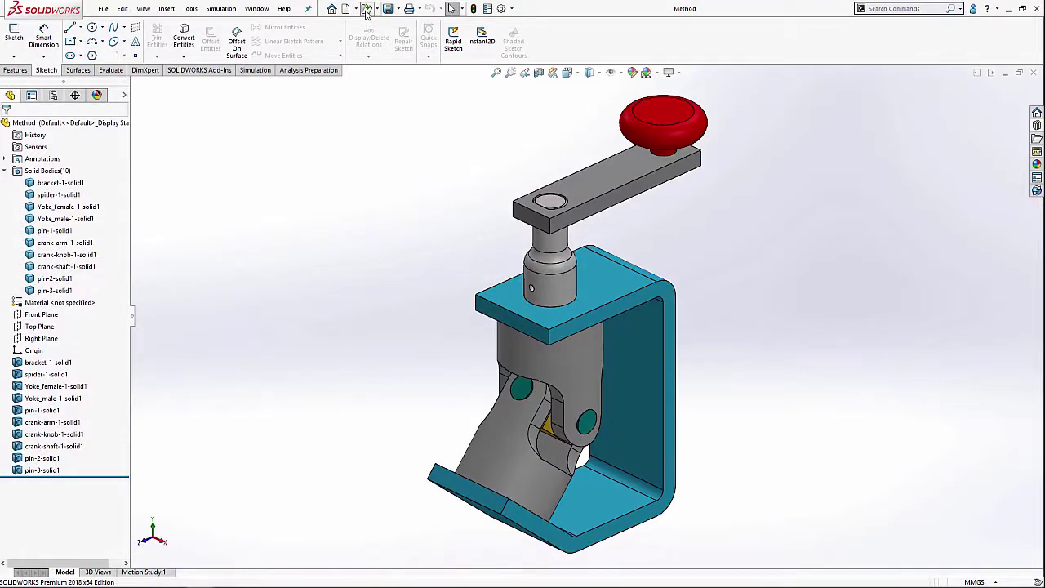
double_click(479, 267)
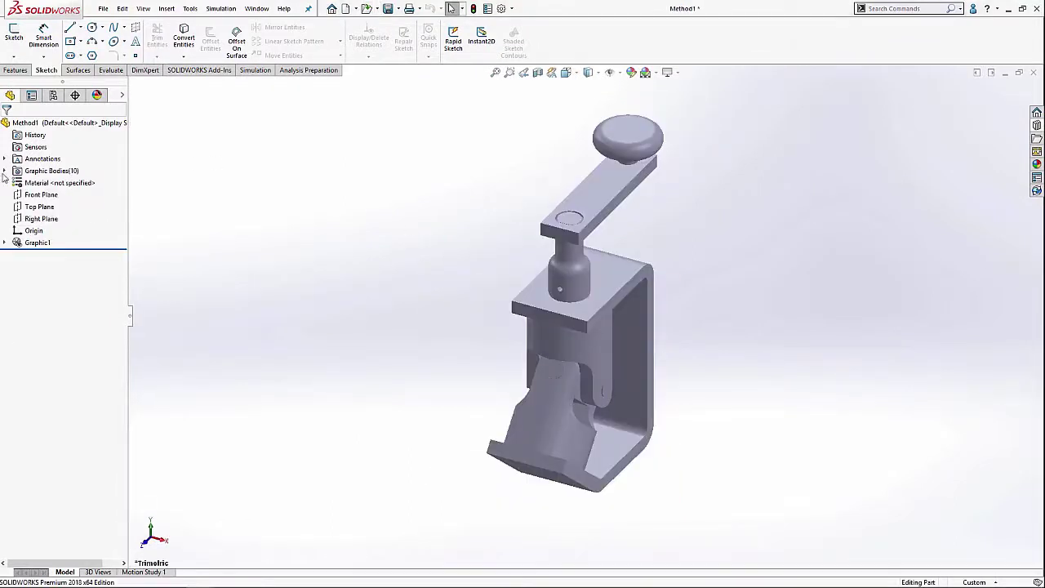
double_click(23, 173)
left_click(64, 289)
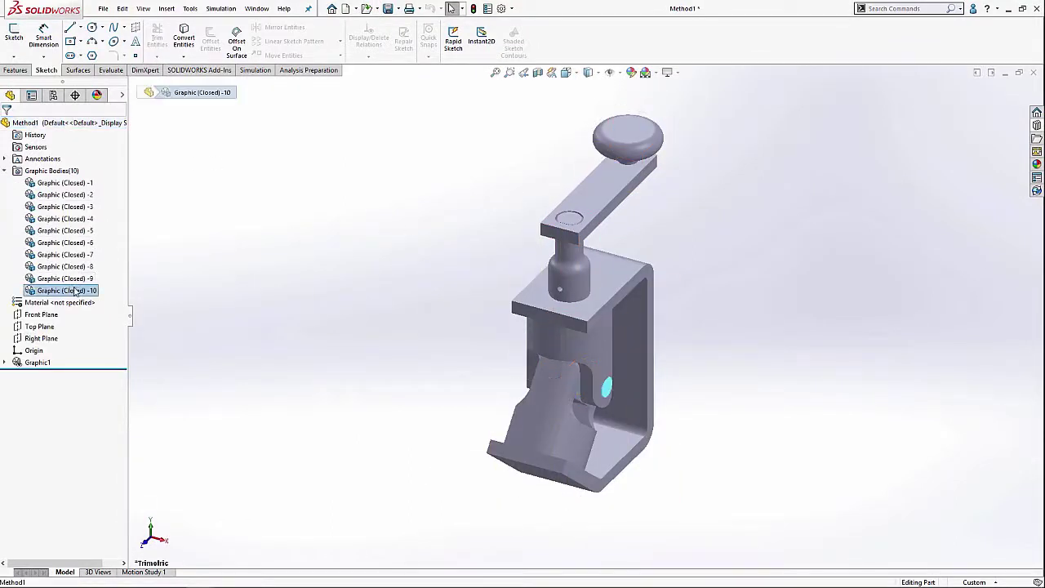
left_click(63, 182)
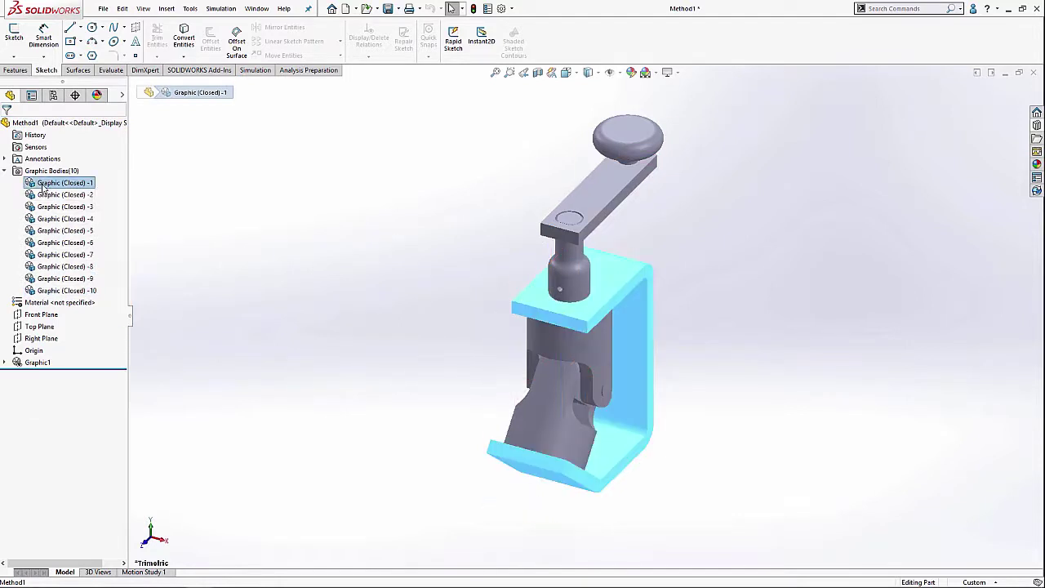
middle_click_drag(479, 208, 446, 203)
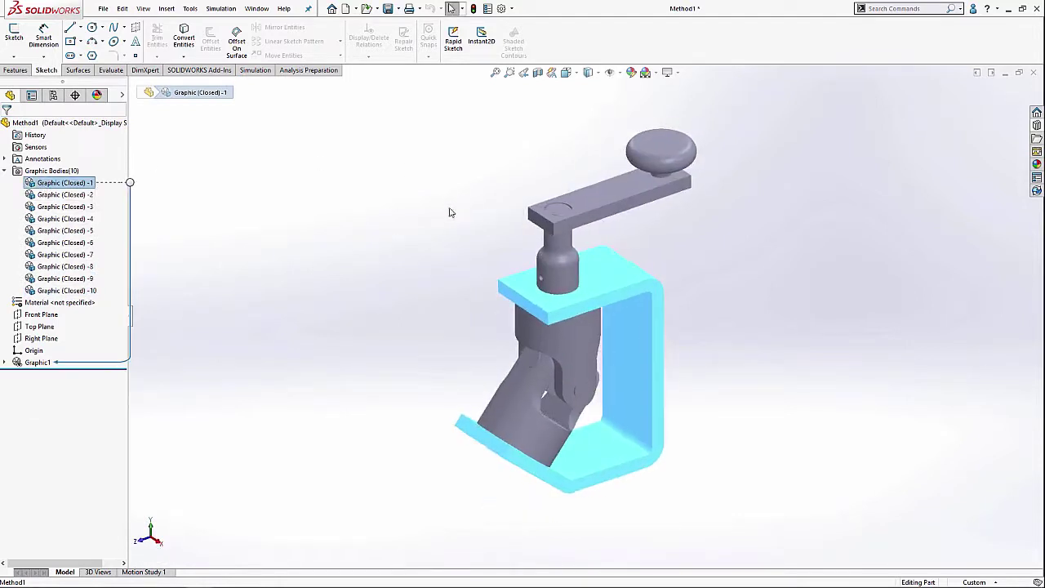
key("Escape")
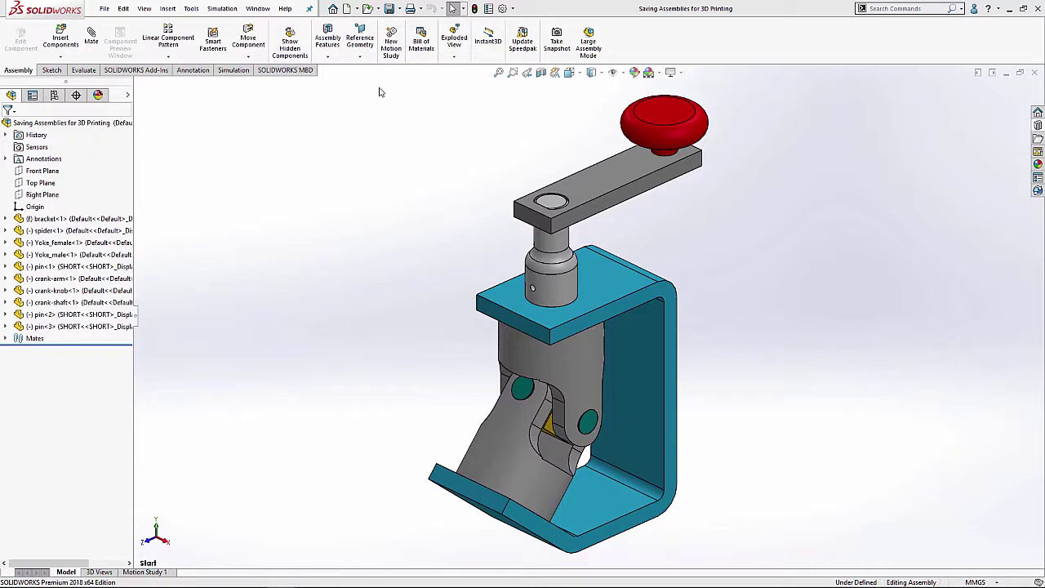
- Export the assembly as STL into the STL Files folder as ten per-component files
left_click(398, 8)
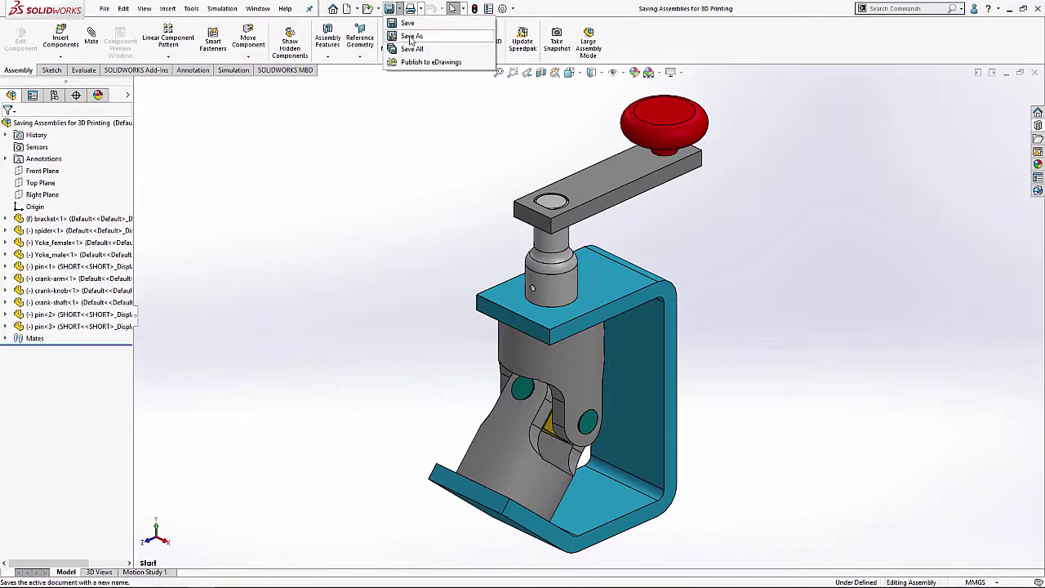
left_click(411, 37)
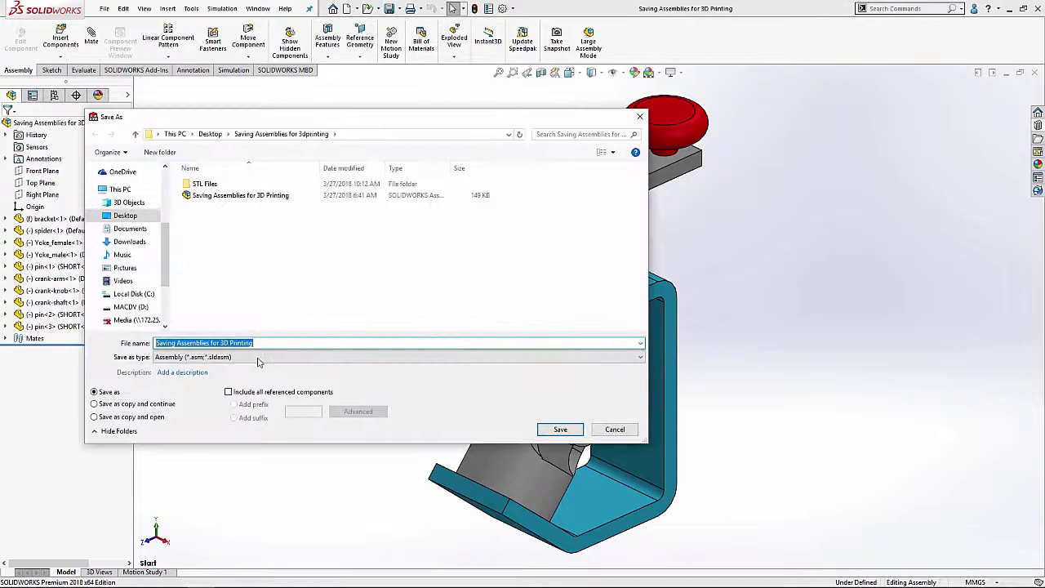
left_click(257, 357)
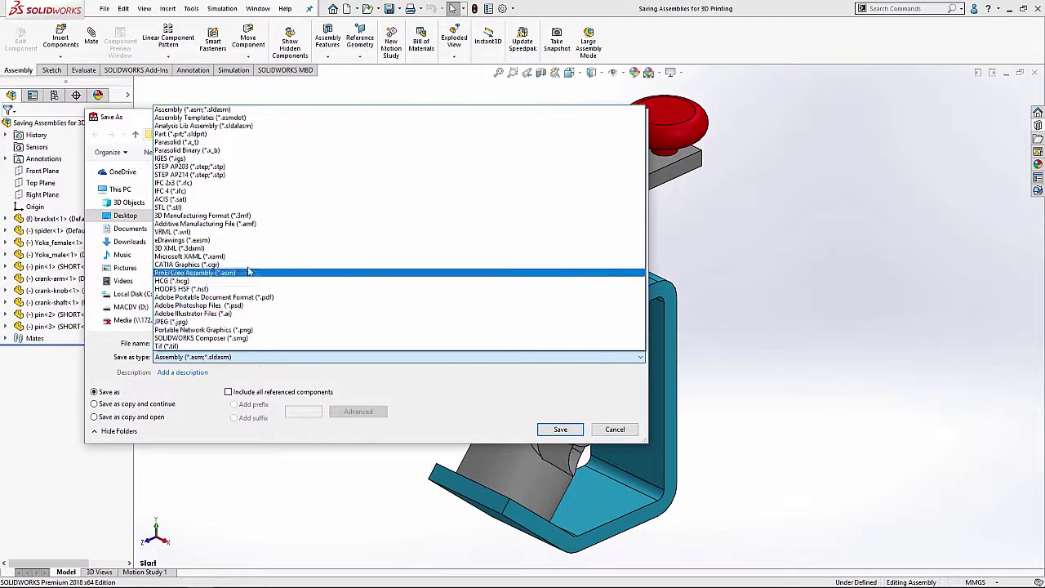
left_click(222, 208)
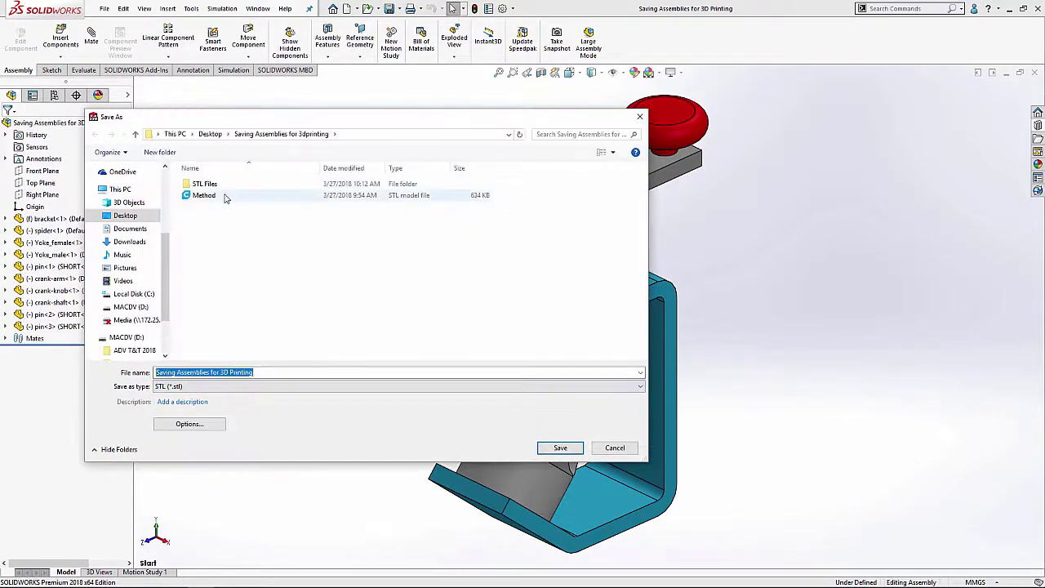
double_click(217, 186)
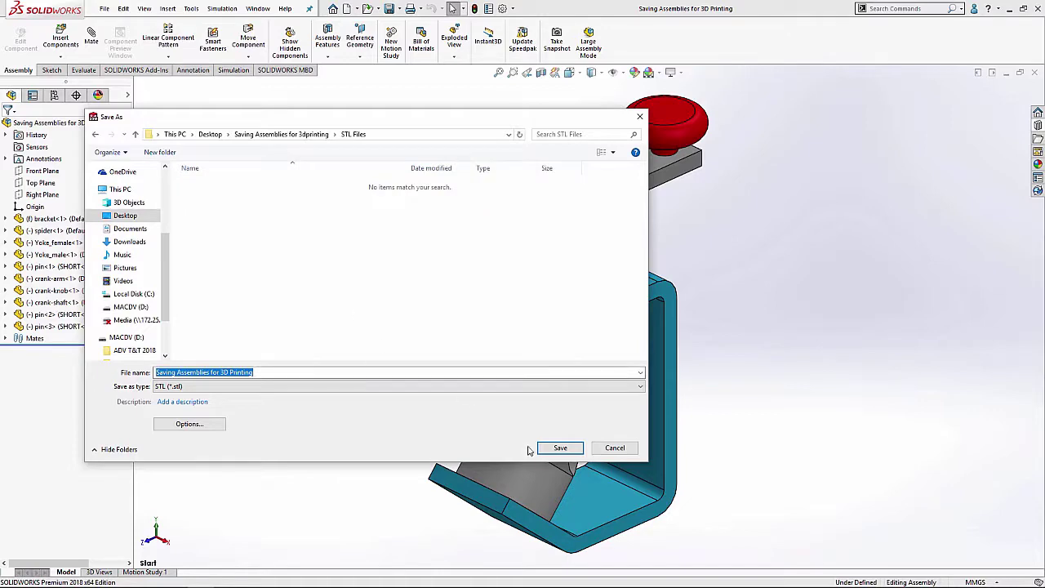
left_click(556, 448)
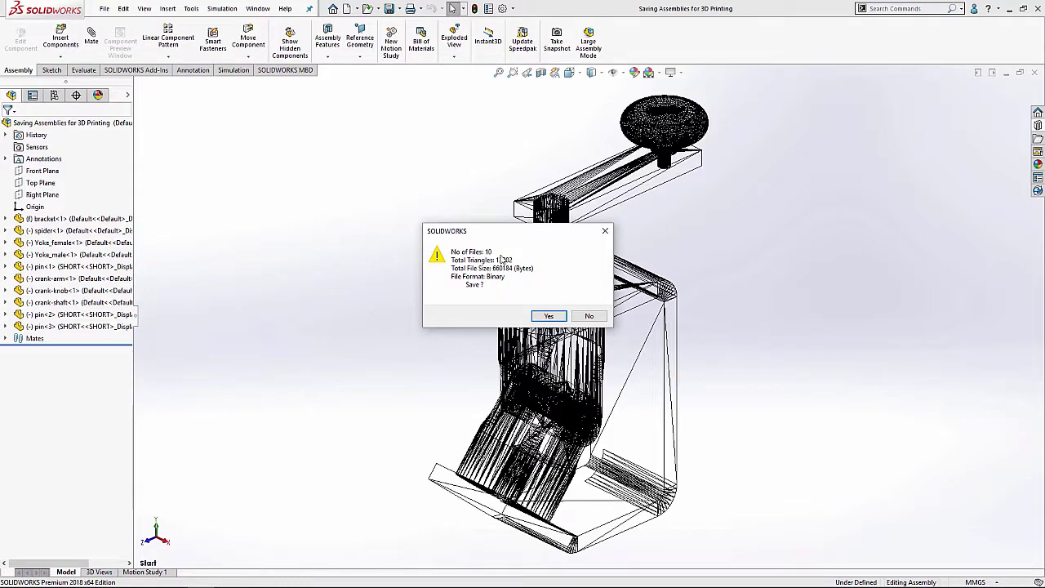
left_click(549, 316)
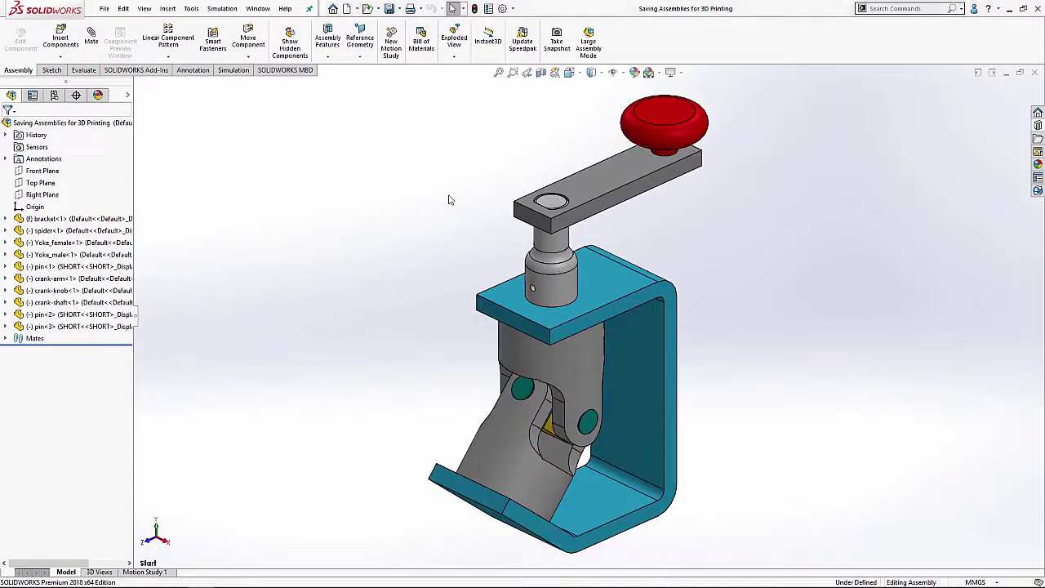
left_click(368, 9)
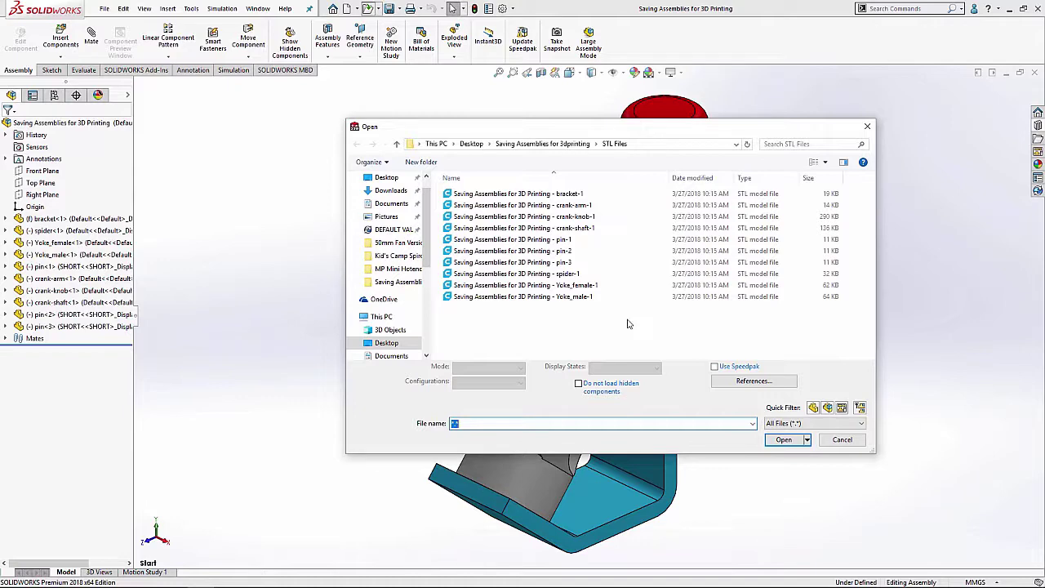
left_click(836, 439)
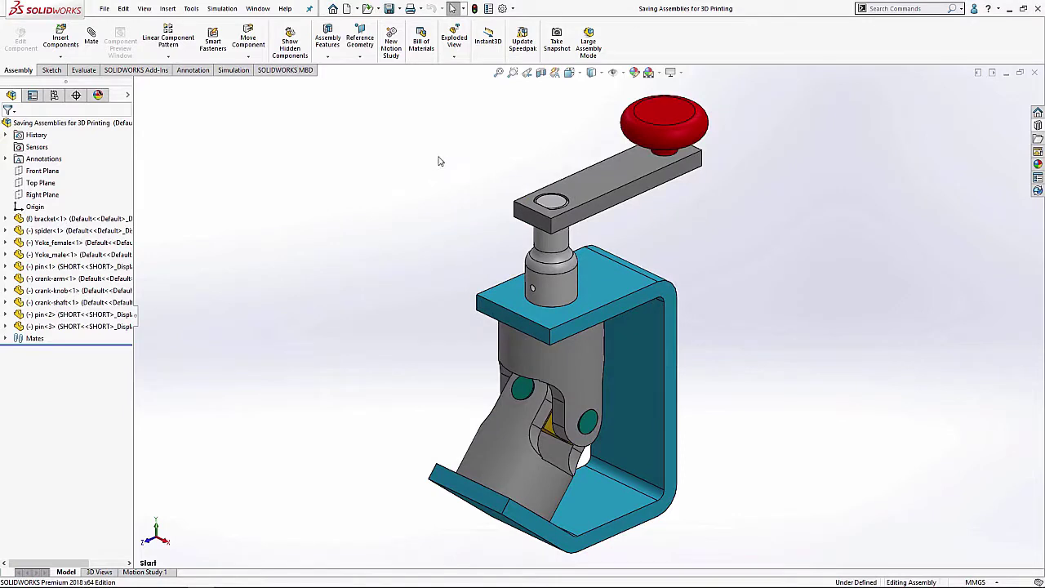
- Begin a Save As of the assembly named Method 2 with STL (*.stl) as the type
left_click(400, 9)
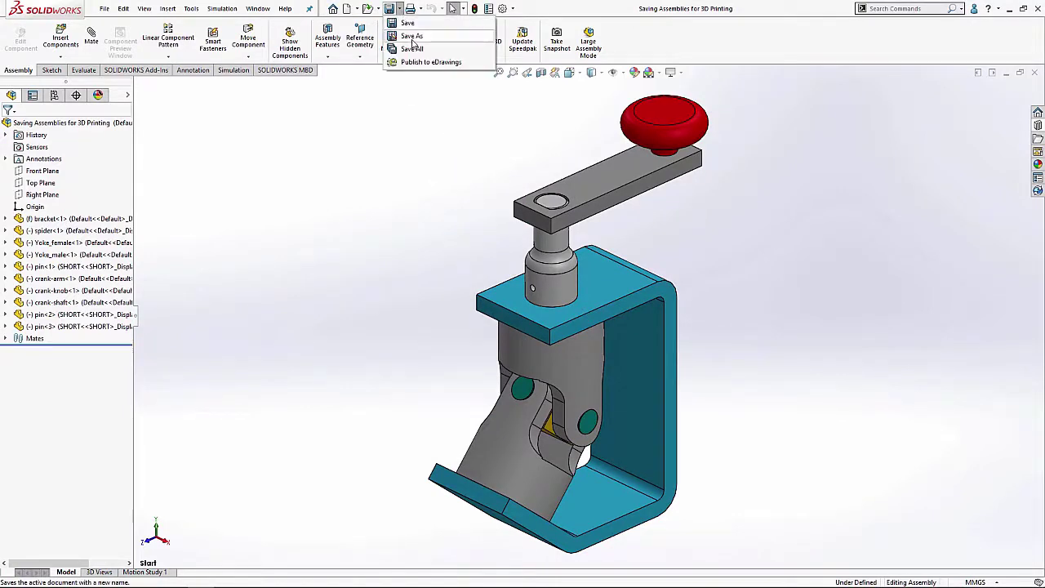
left_click(412, 36)
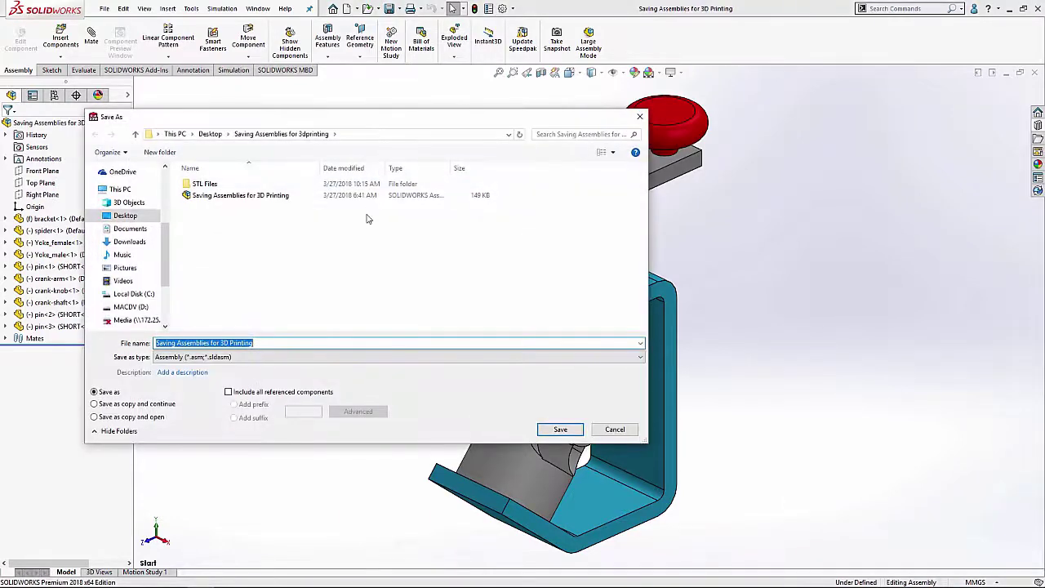
left_click(286, 347)
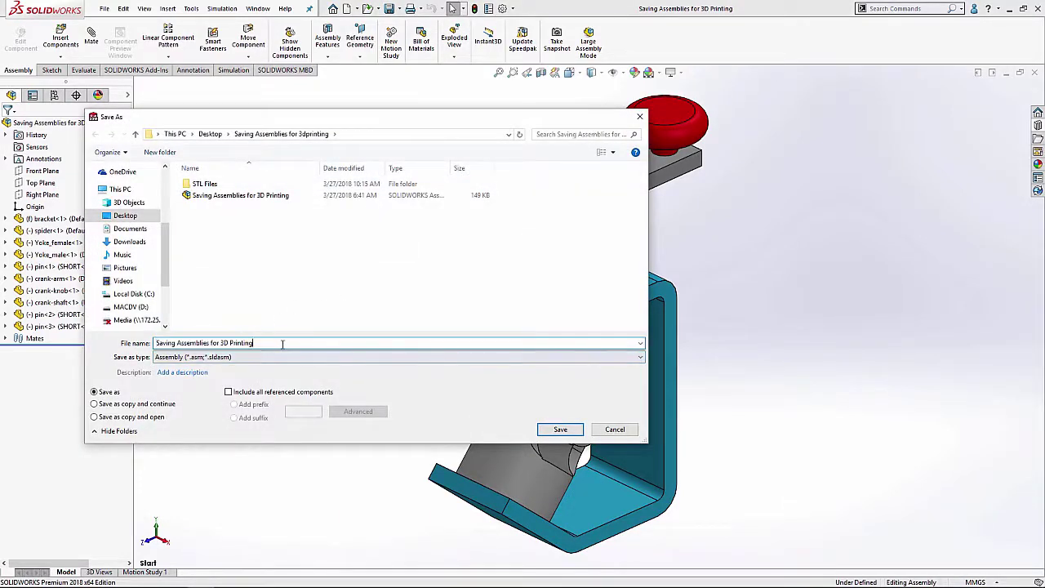
left_click_drag(285, 347, 82, 364)
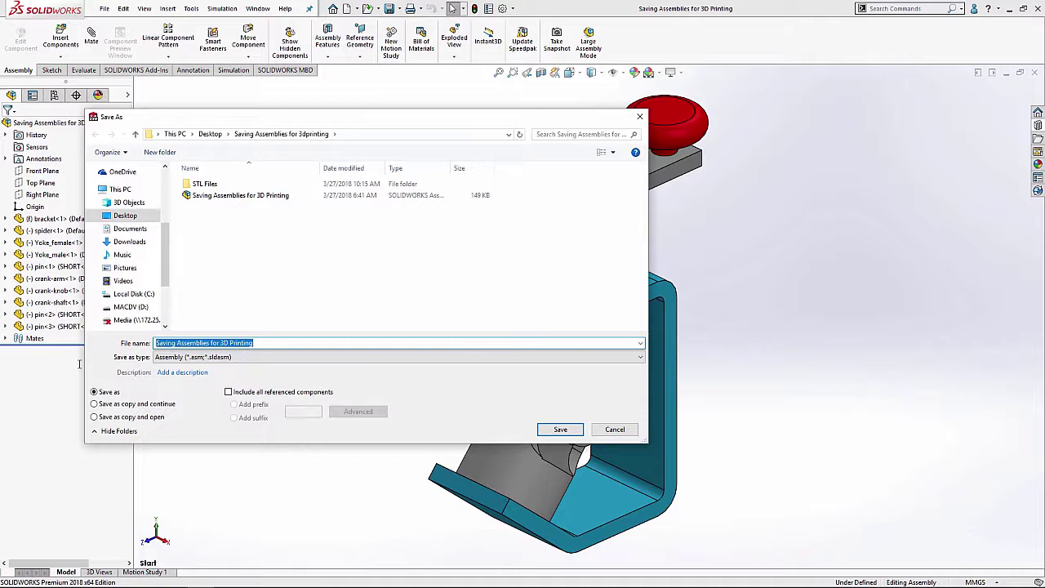
type("Method")
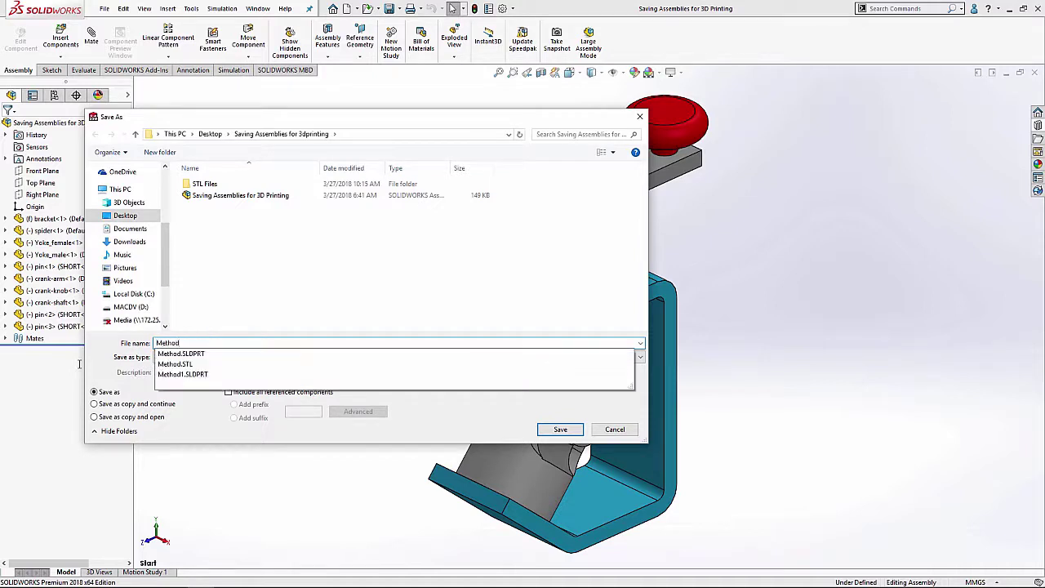
key("Escape")
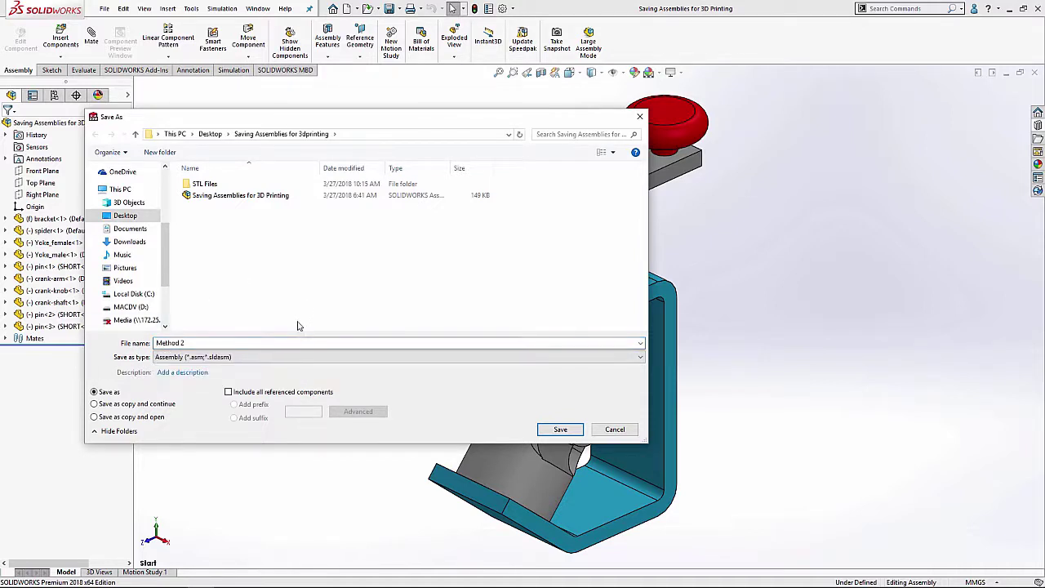
left_click(263, 356)
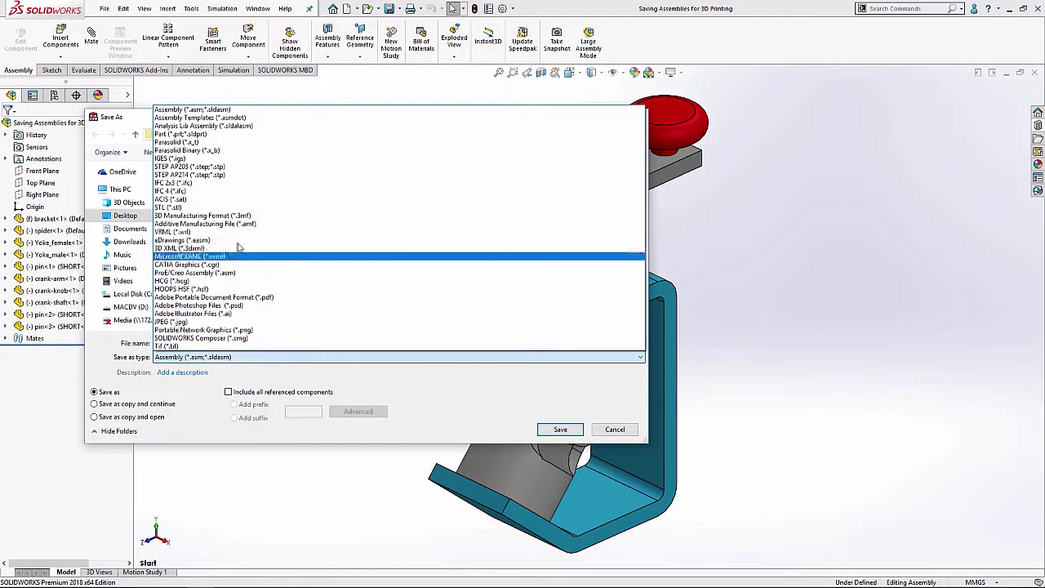
left_click(225, 211)
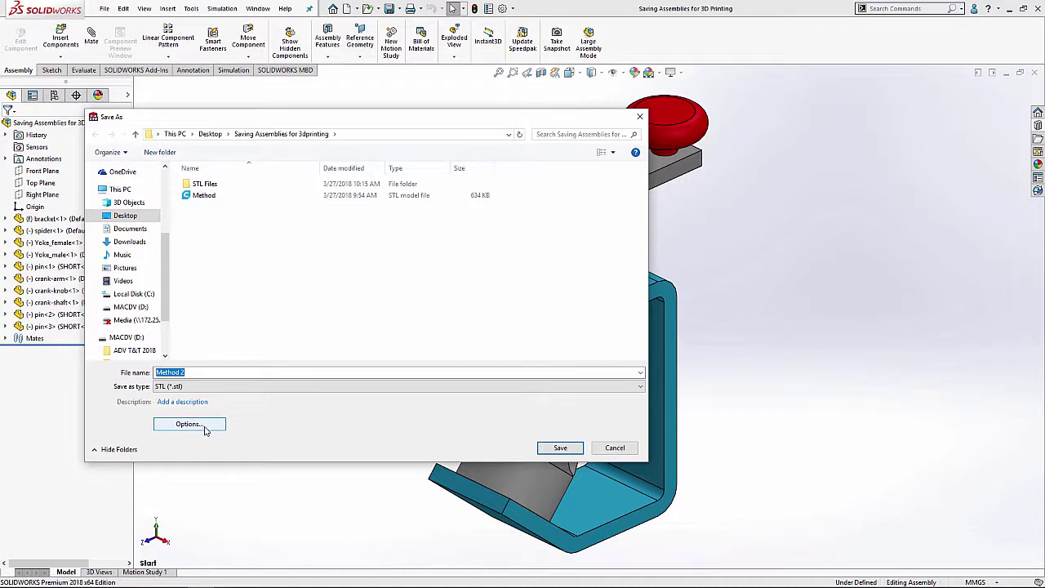
- Enable 'Save all components of an assembly in a single file' and write Method 2.stl
left_click(206, 431)
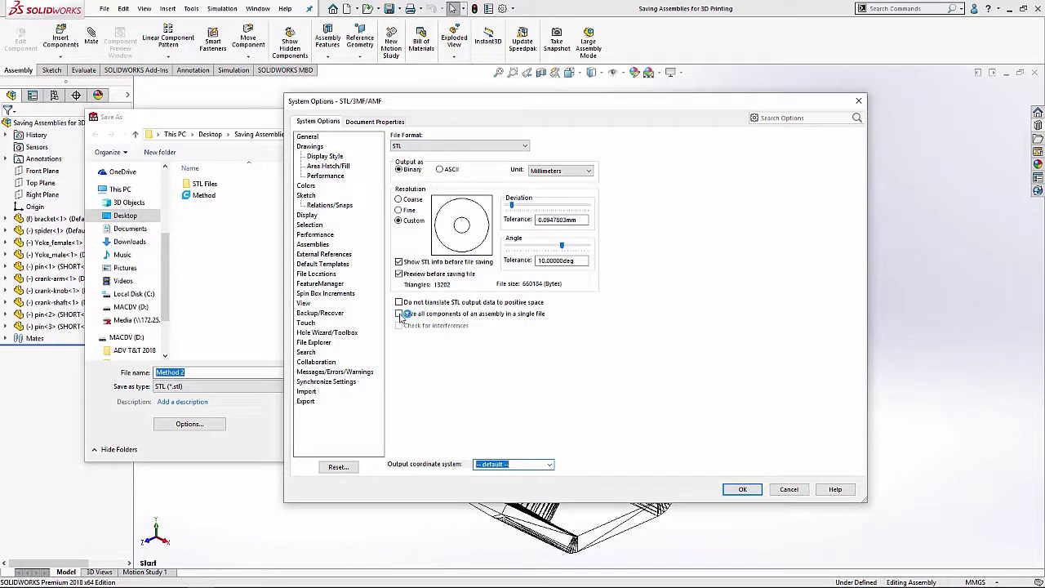
left_click(400, 313)
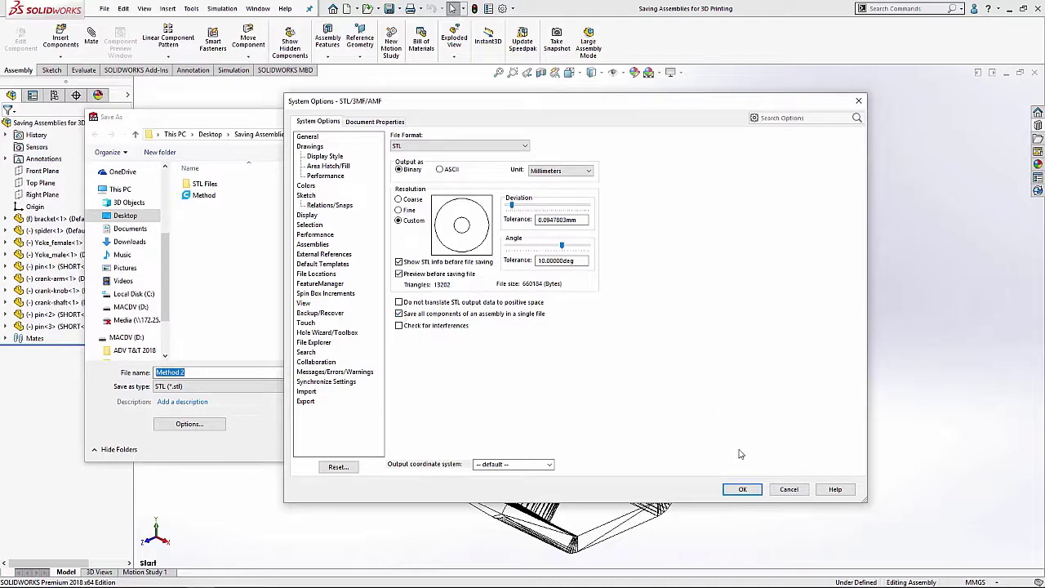
left_click(742, 489)
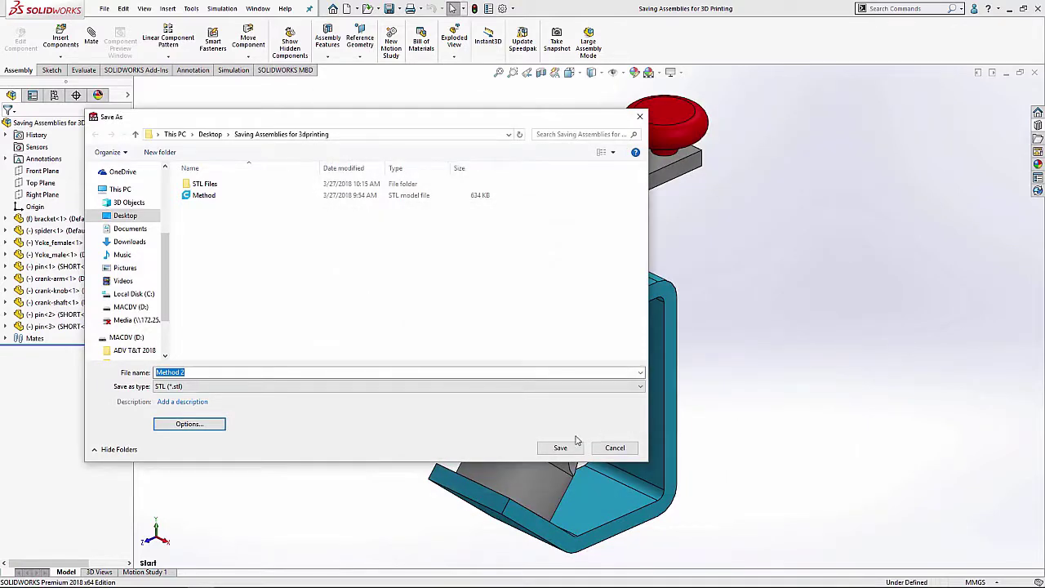
left_click(560, 454)
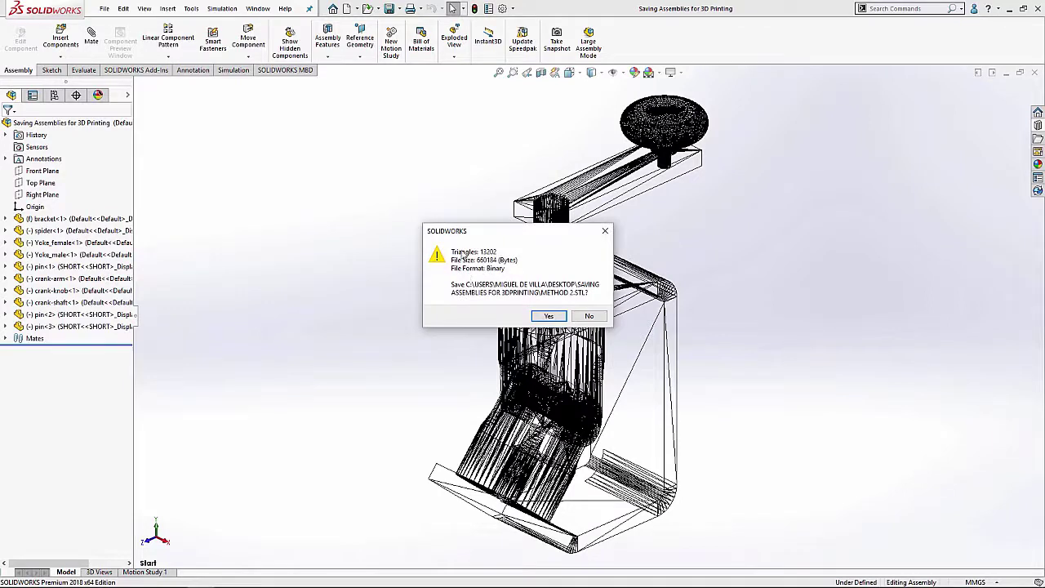
left_click(549, 316)
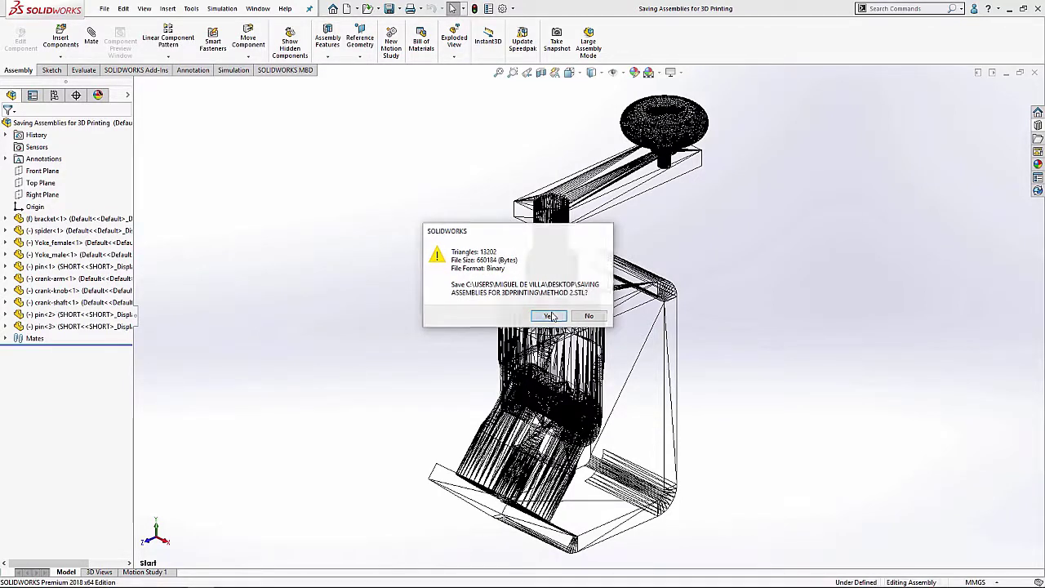
left_click(367, 9)
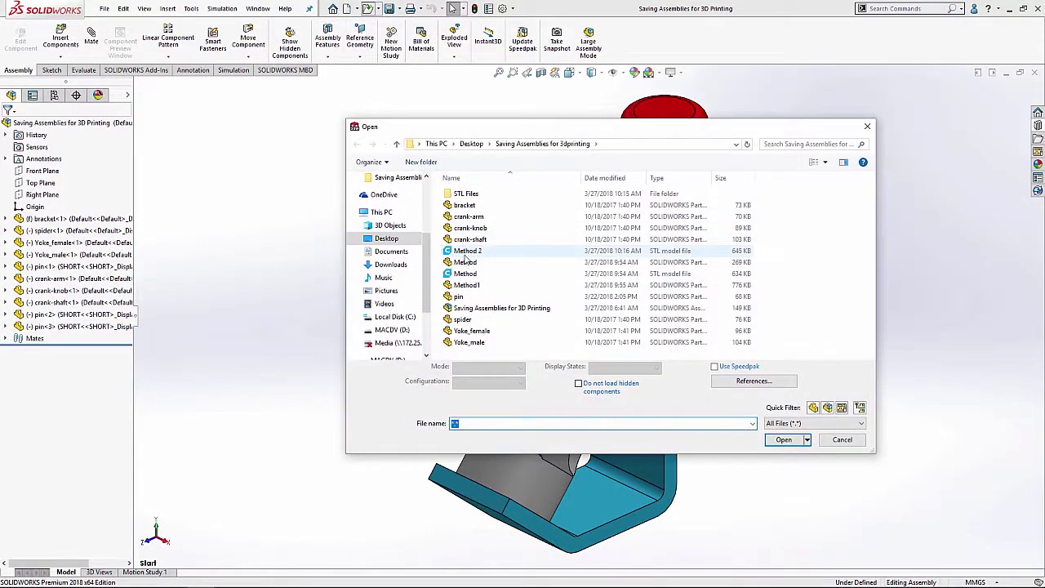
double_click(462, 252)
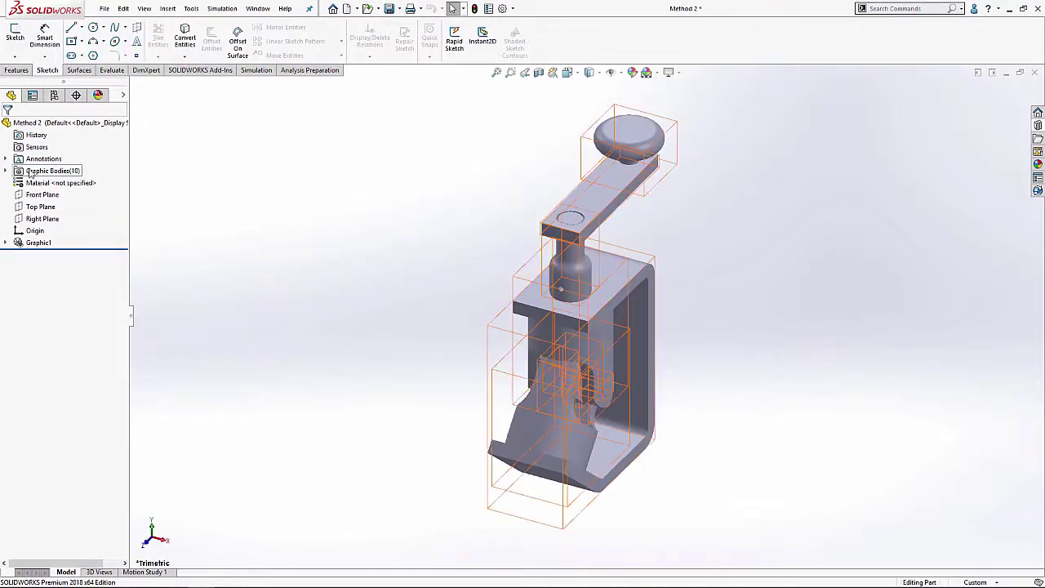
left_click(5, 171)
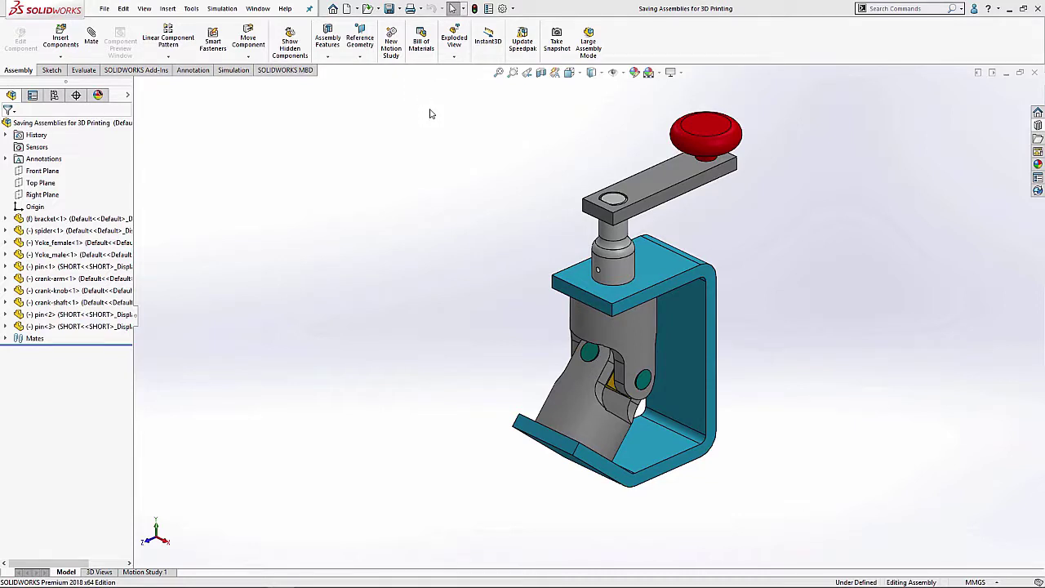
- Select the crank-arm, crank-knob and crank-shaft components in the FeatureManager tree
left_click(57, 279)
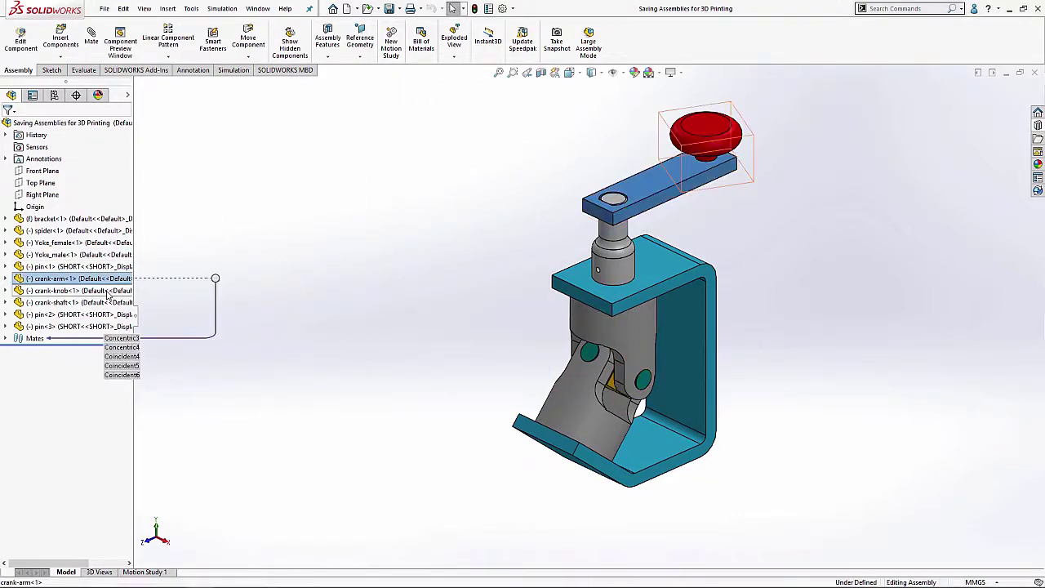
left_click(58, 291, "ctrl")
left_click(71, 303, "ctrl")
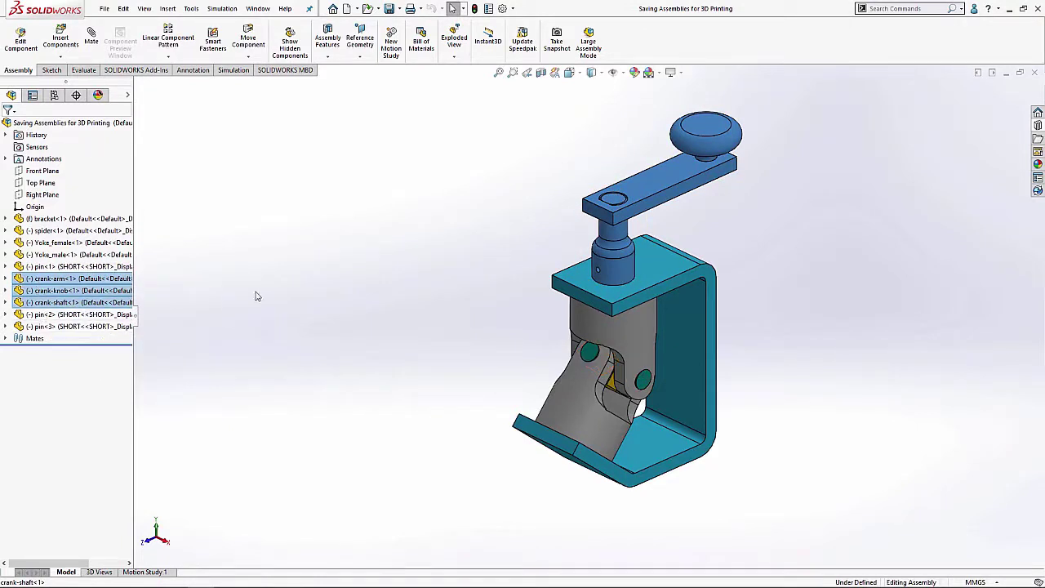
left_click(281, 283)
left_click(96, 281)
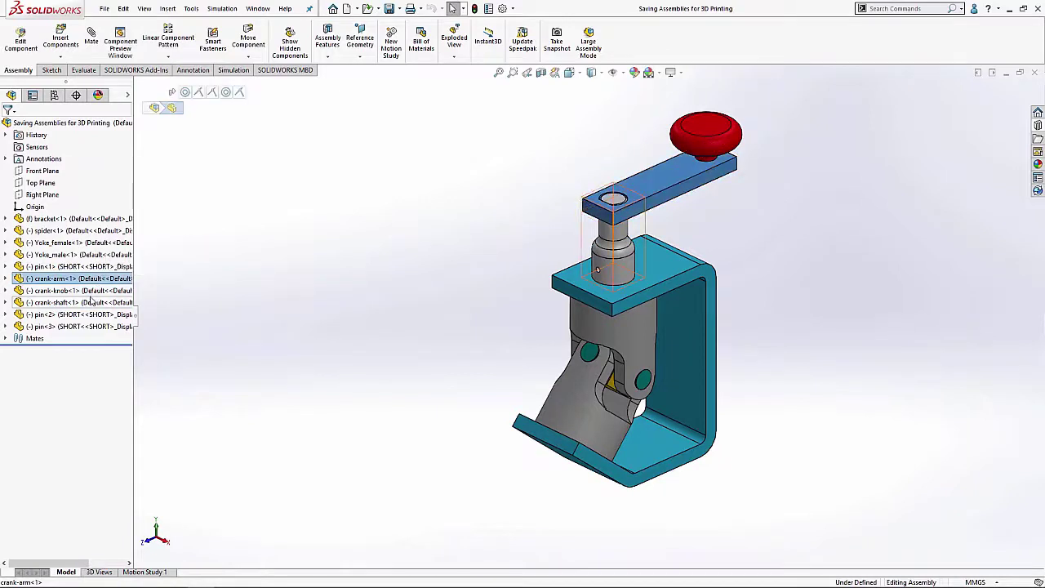
left_click(84, 291, "ctrl")
left_click(84, 303, "ctrl")
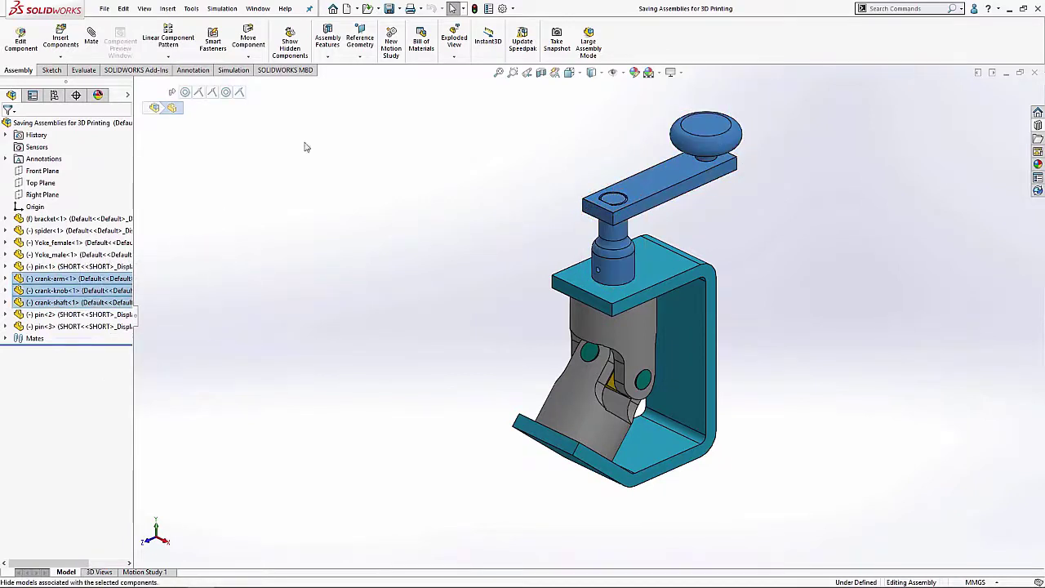
- Preview the assembly as a 13202-triangle STL, then decline the export and clear the selection
left_click(399, 8)
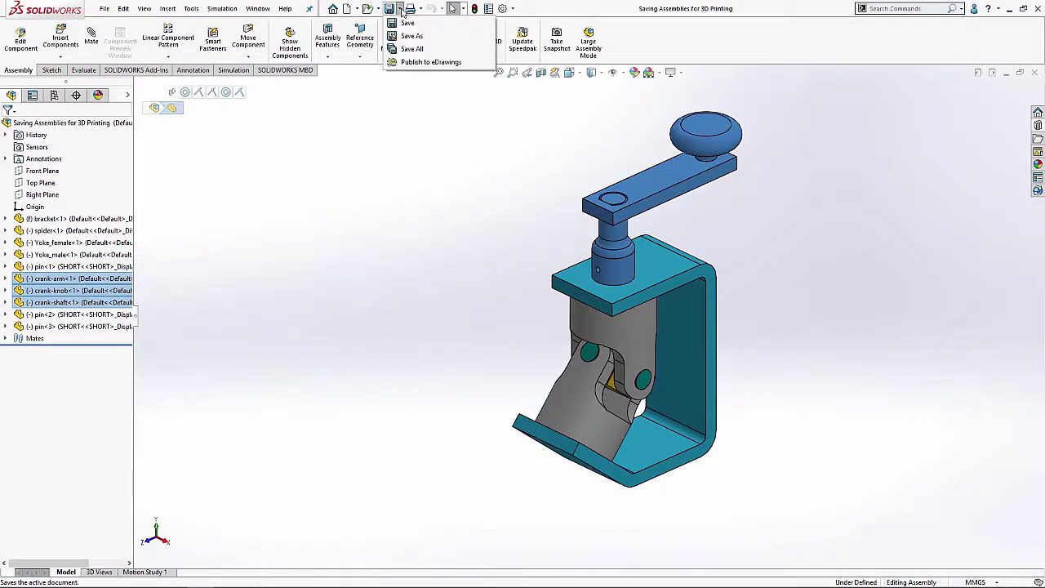
left_click(406, 37)
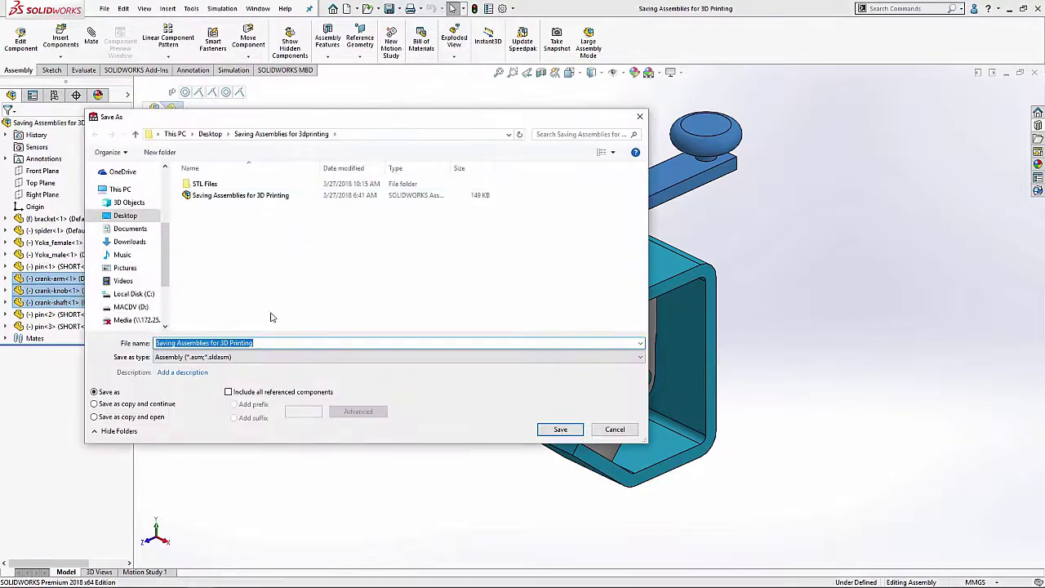
left_click(286, 356)
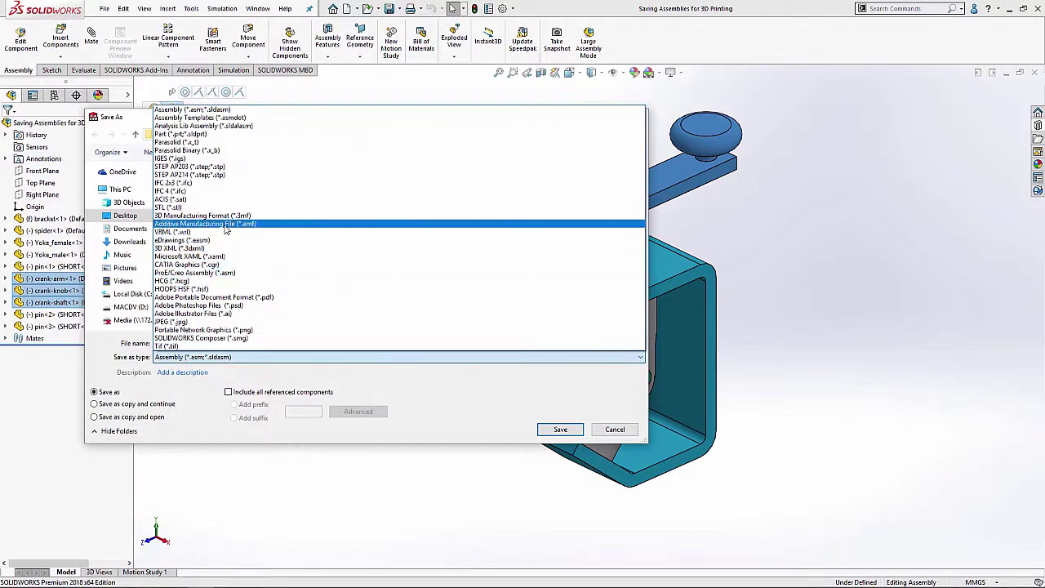
left_click(225, 210)
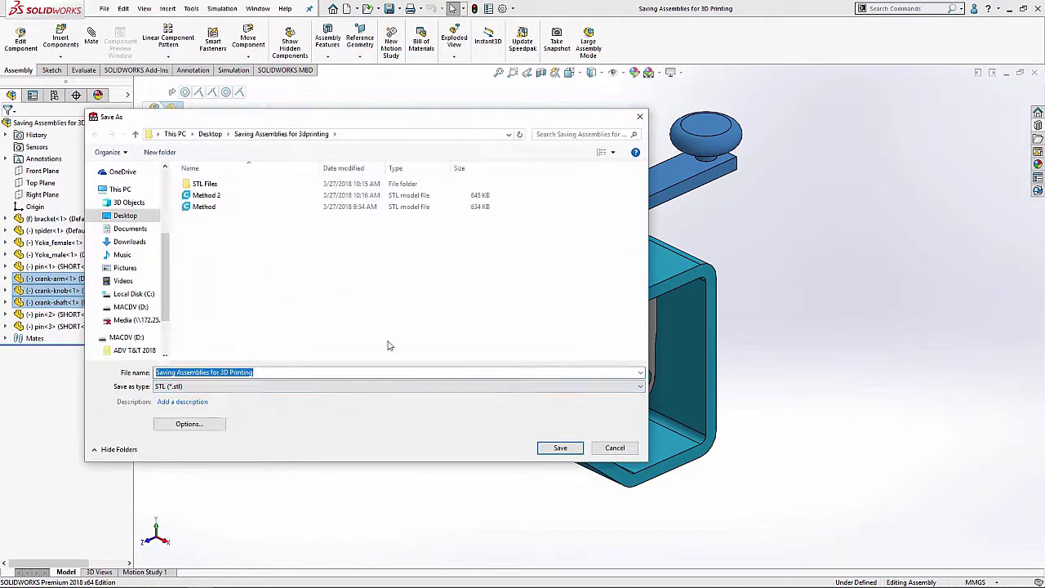
left_click(552, 449)
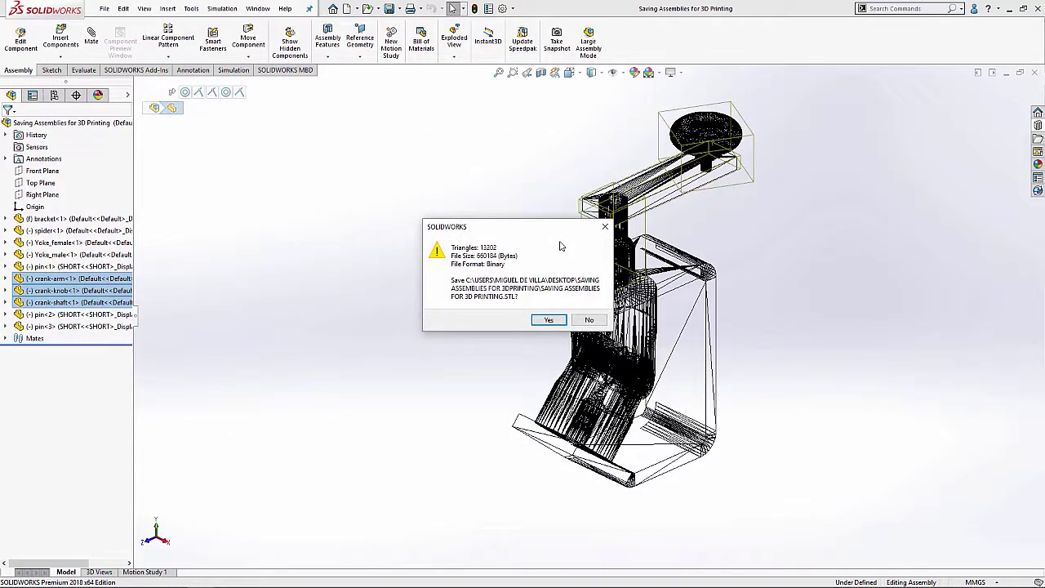
left_click_drag(523, 226, 442, 147)
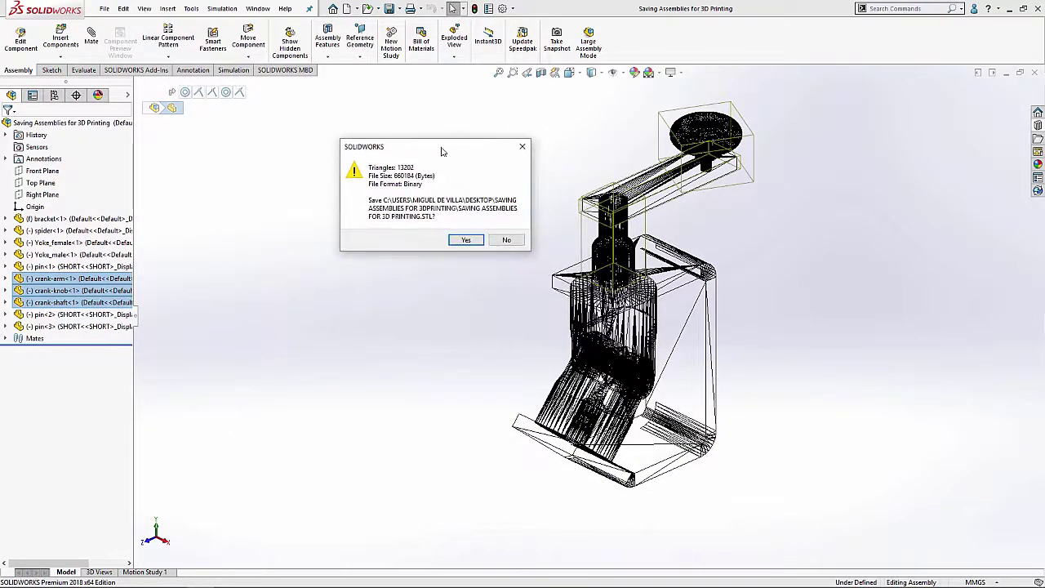
left_click(507, 240)
left_click(360, 270)
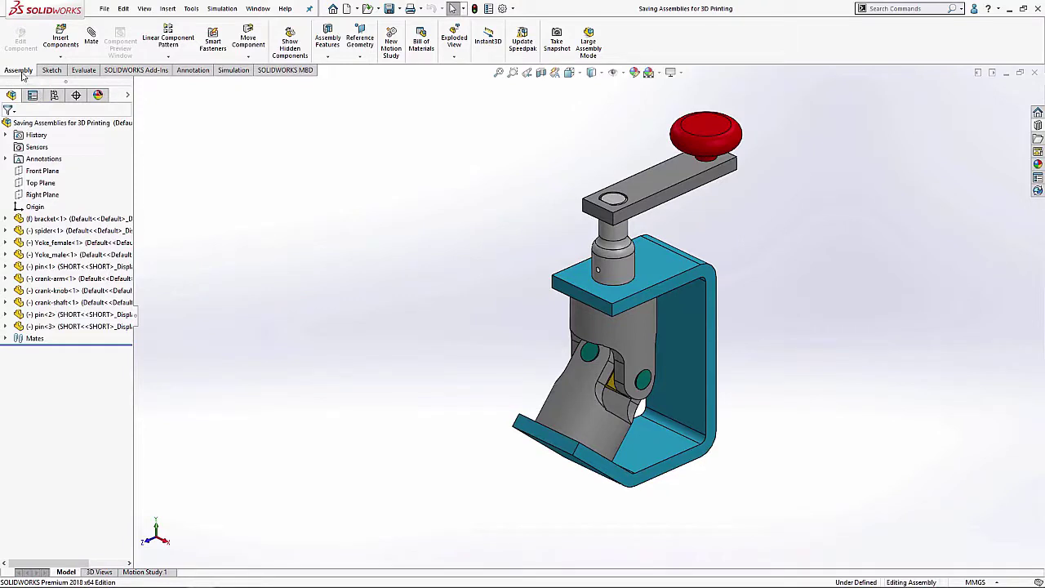
- Create new sub-assembly Assem2 and move crank-arm, crank-knob and crank-shaft into it
left_click(62, 58)
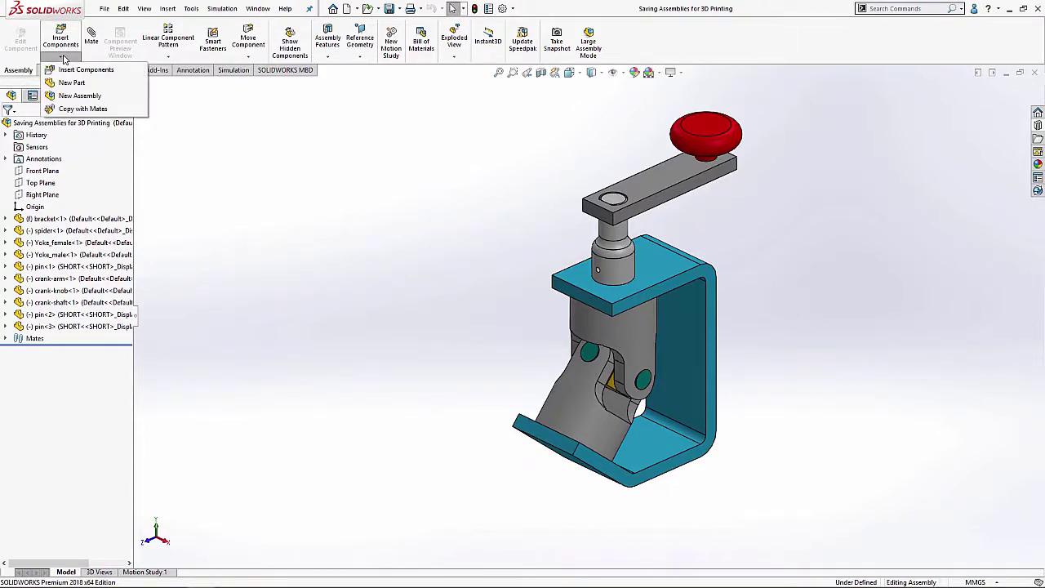
left_click(73, 95)
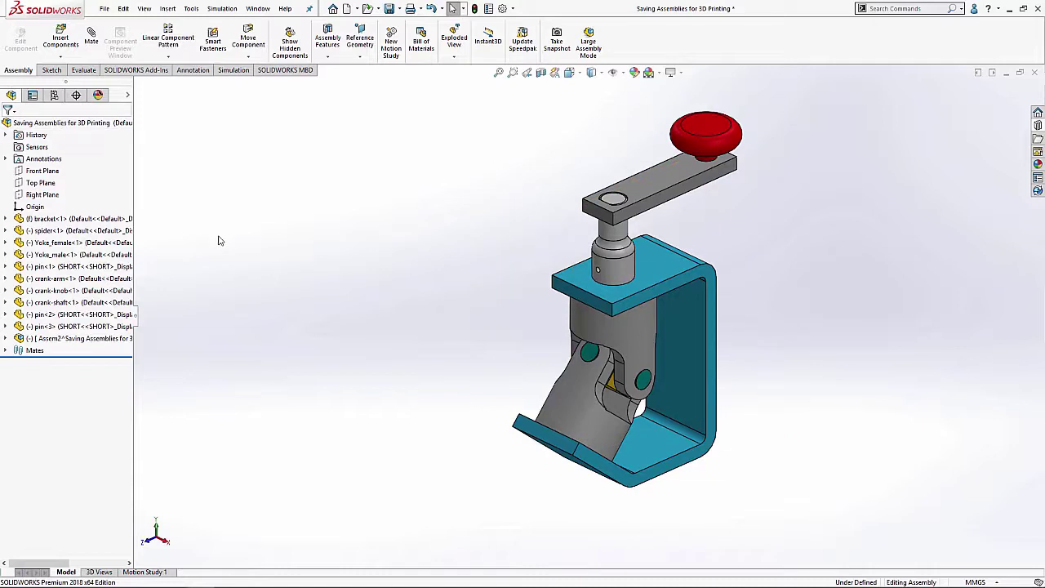
left_click(112, 278)
left_click(108, 291, "ctrl")
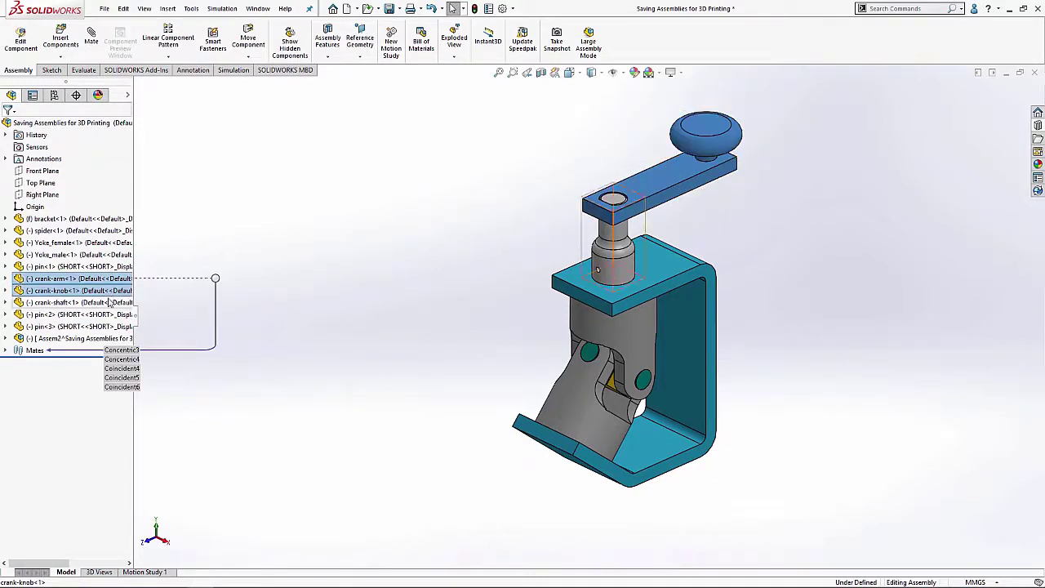
left_click(82, 302, "ctrl")
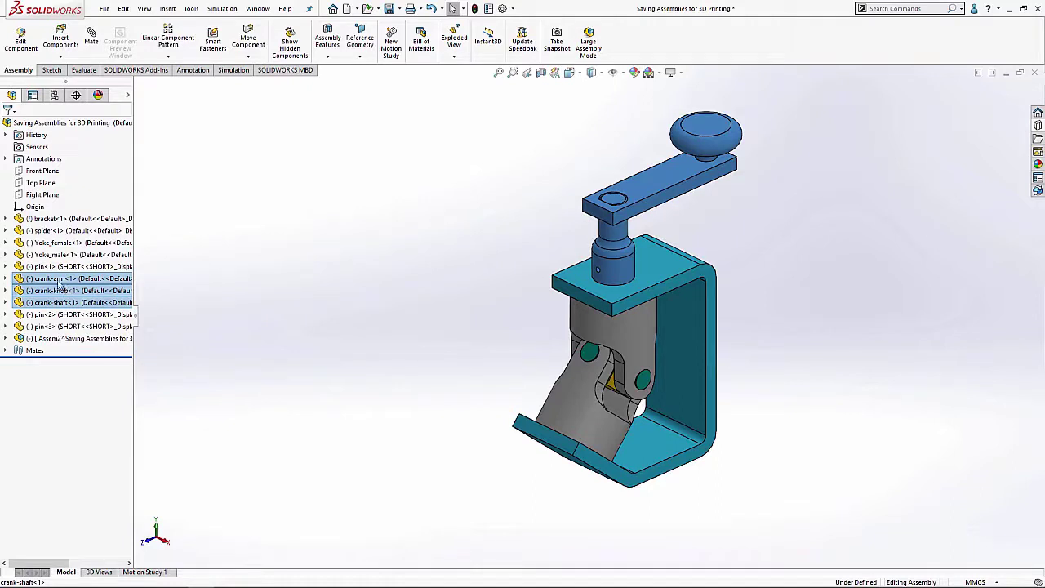
left_click_drag(60, 284, 71, 338)
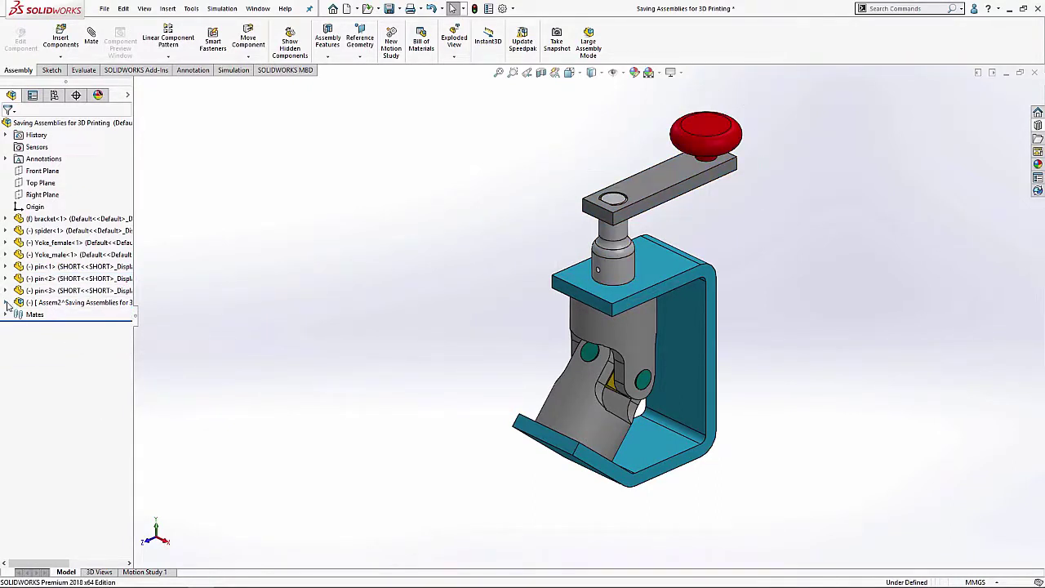
- Expand Assem2 to show its mates and drag the crank to confirm it still turns
left_click(6, 303)
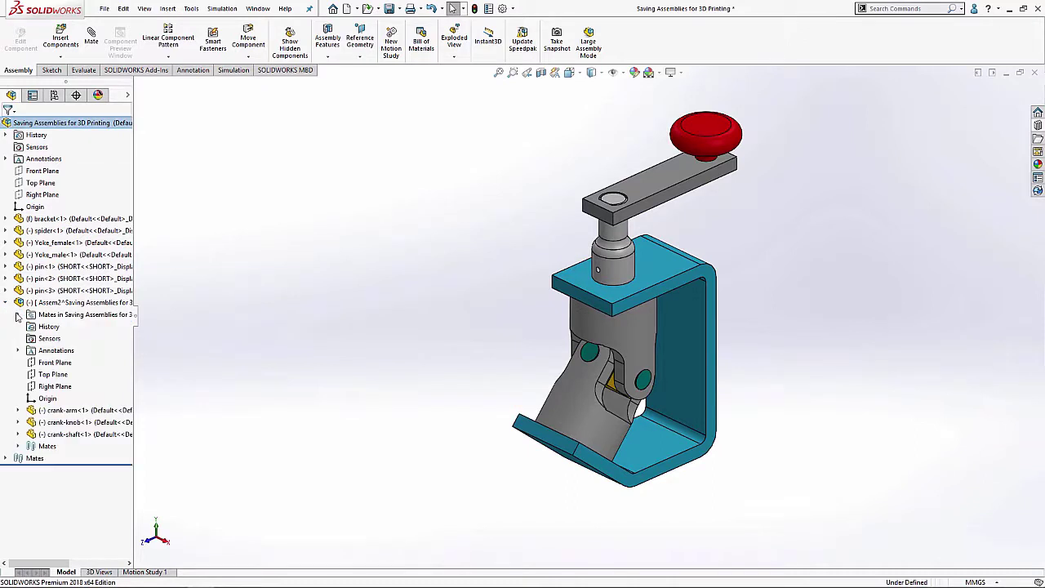
left_click(18, 314)
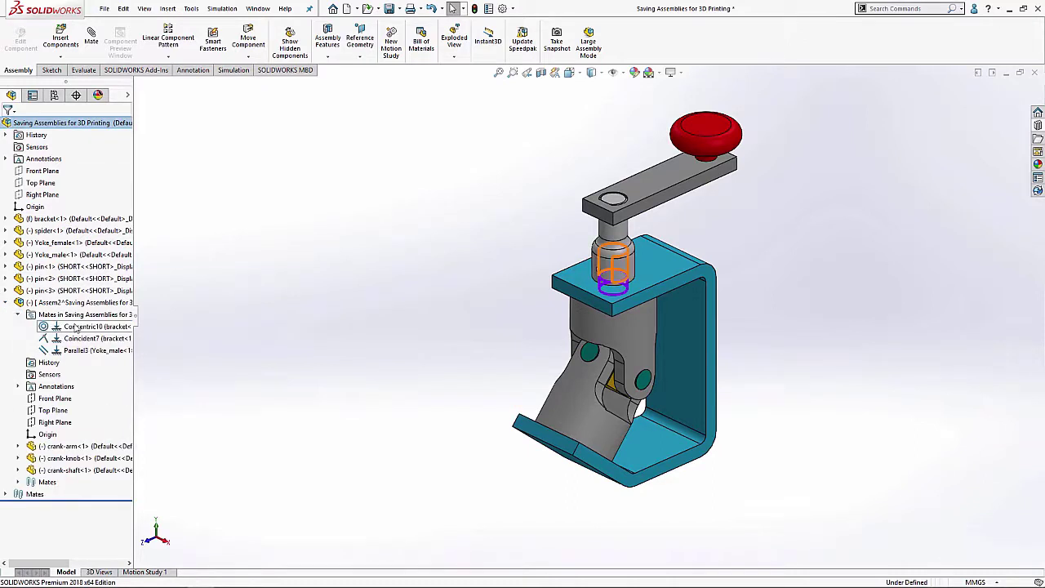
mouse_move(76, 329)
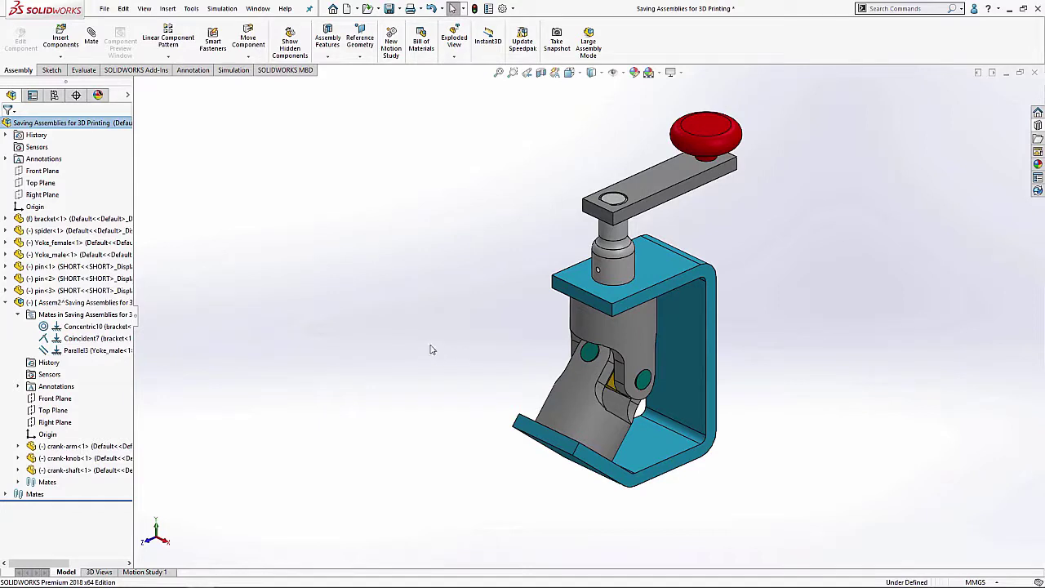
left_click_drag(708, 142, 737, 102)
- Open the Assem2 crank sub-assembly in its own window and orbit in closer
left_click(538, 148)
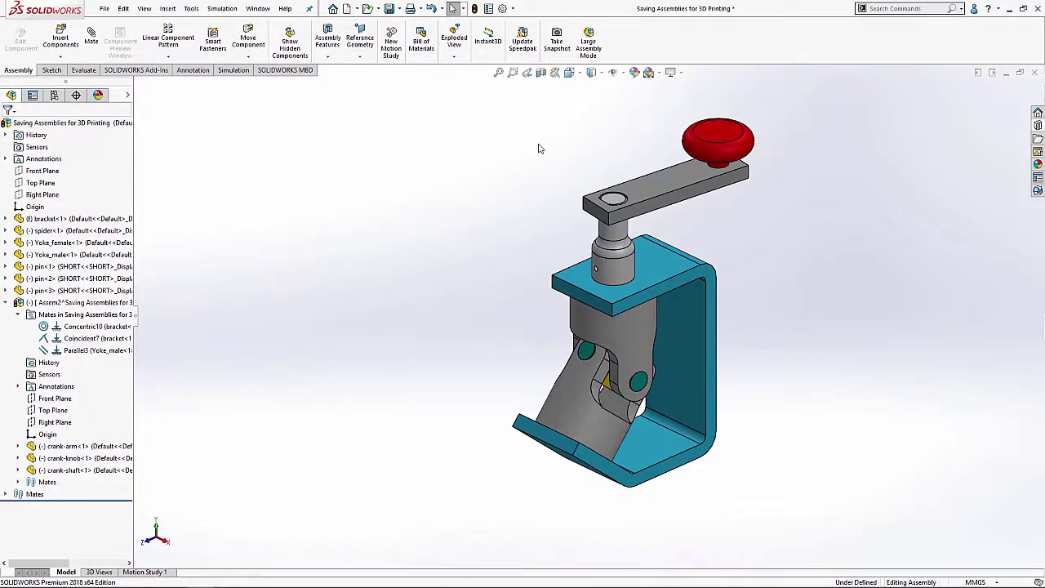
left_click(96, 307)
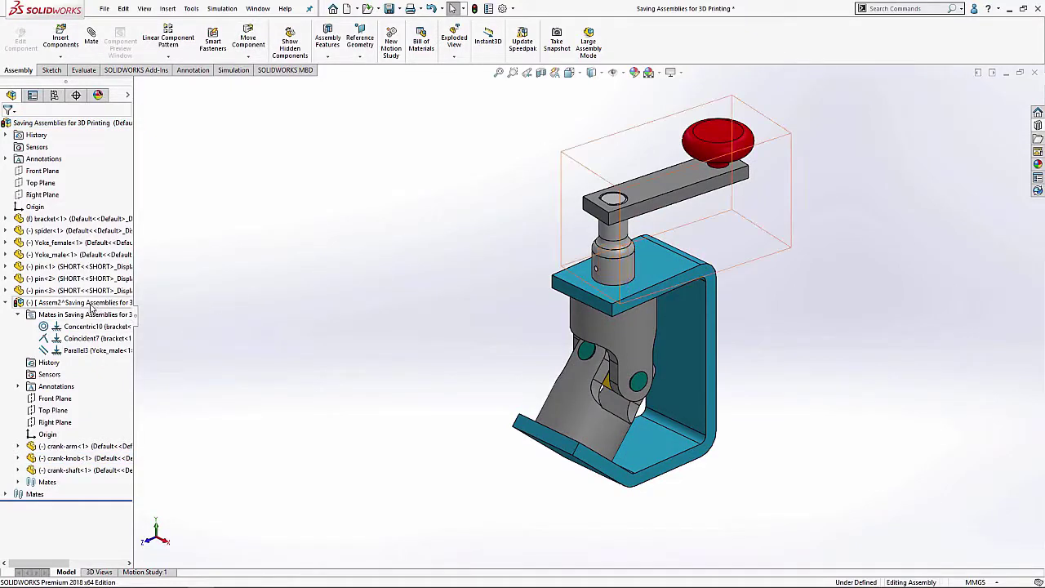
right_click(90, 304)
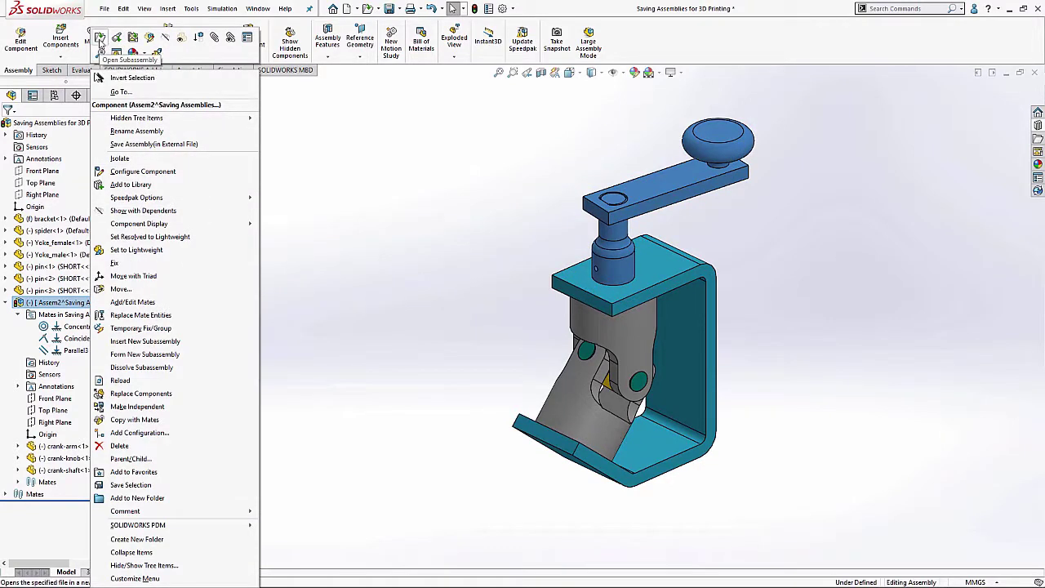
left_click(99, 40)
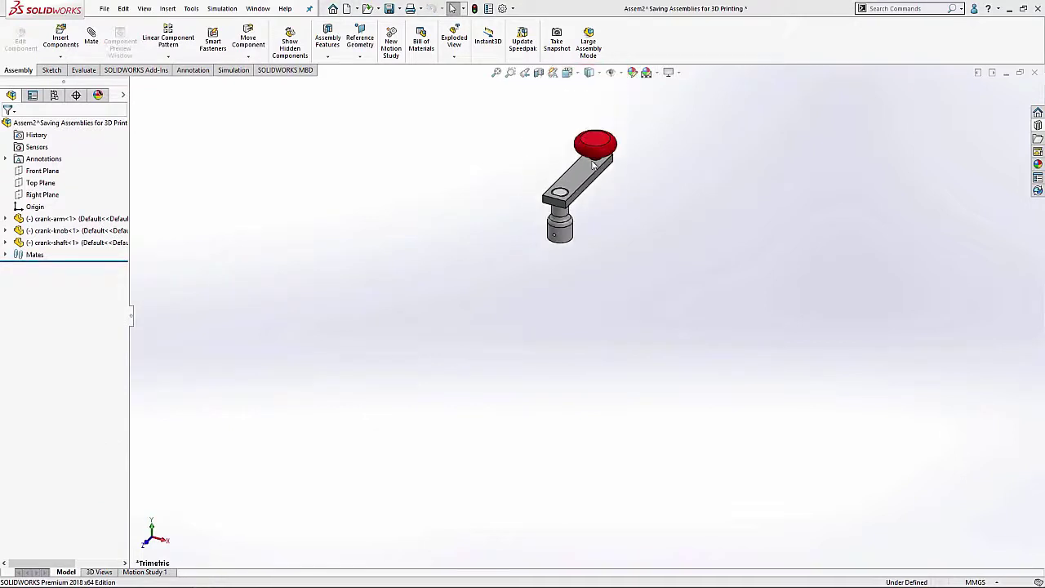
middle_click_drag(568, 212, 525, 209)
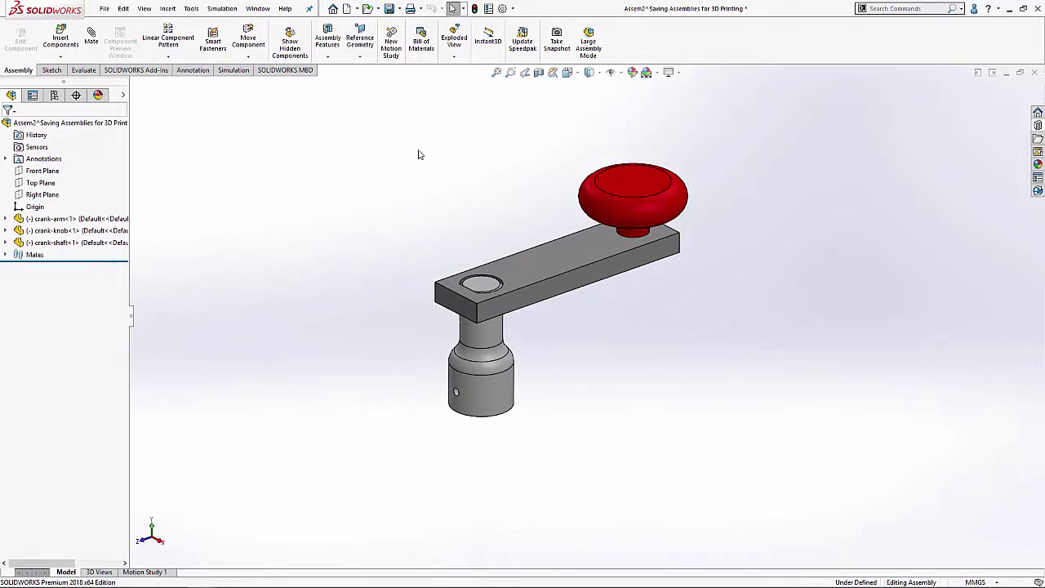
- Save the Assem2 crank sub-assembly as an STL file (8998 triangles) in the Saving Assemblies for 3dprinting folder
left_click(399, 9)
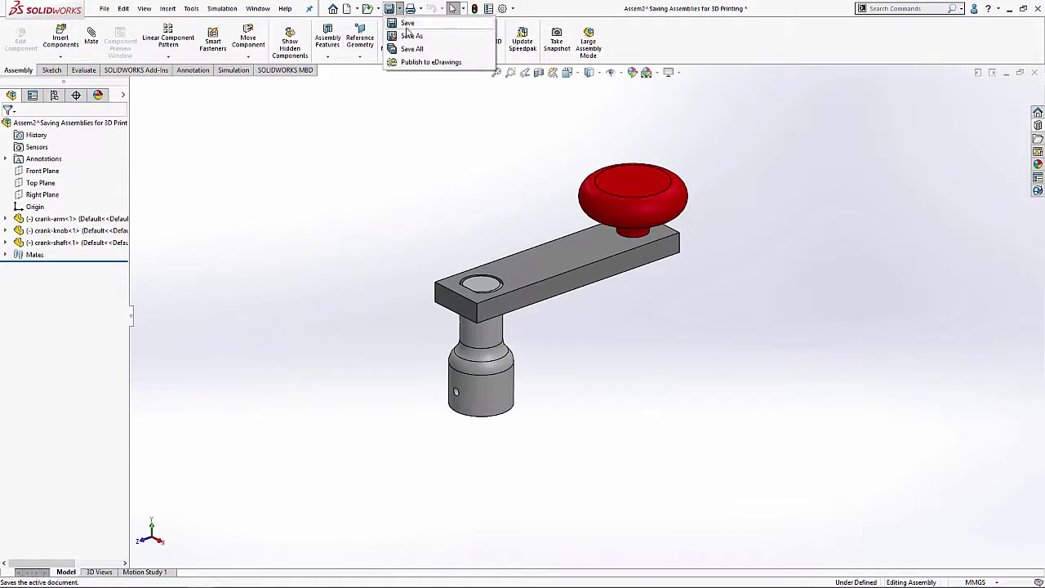
left_click(412, 36)
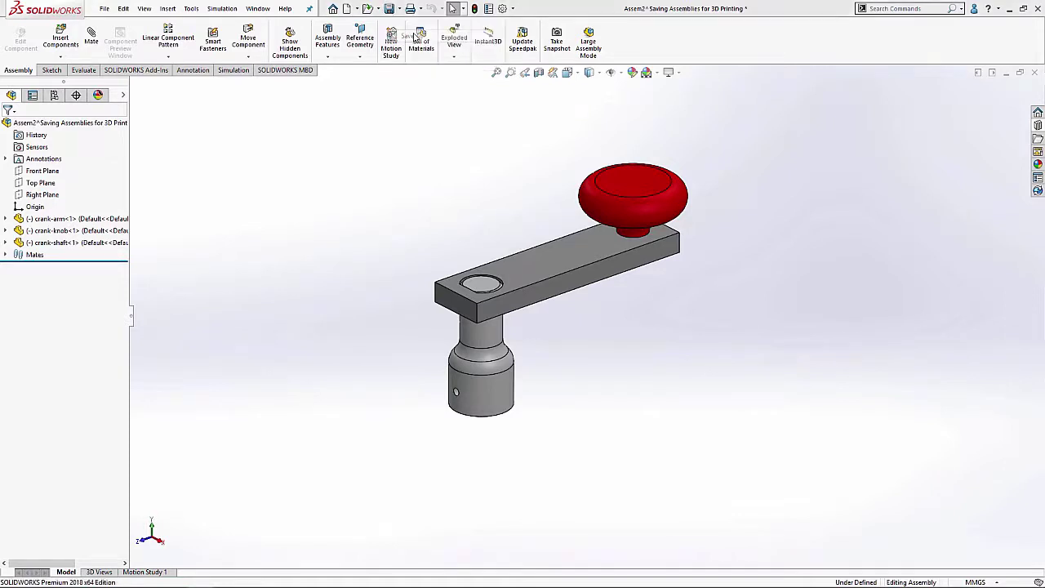
left_click_drag(507, 236, 387, 139)
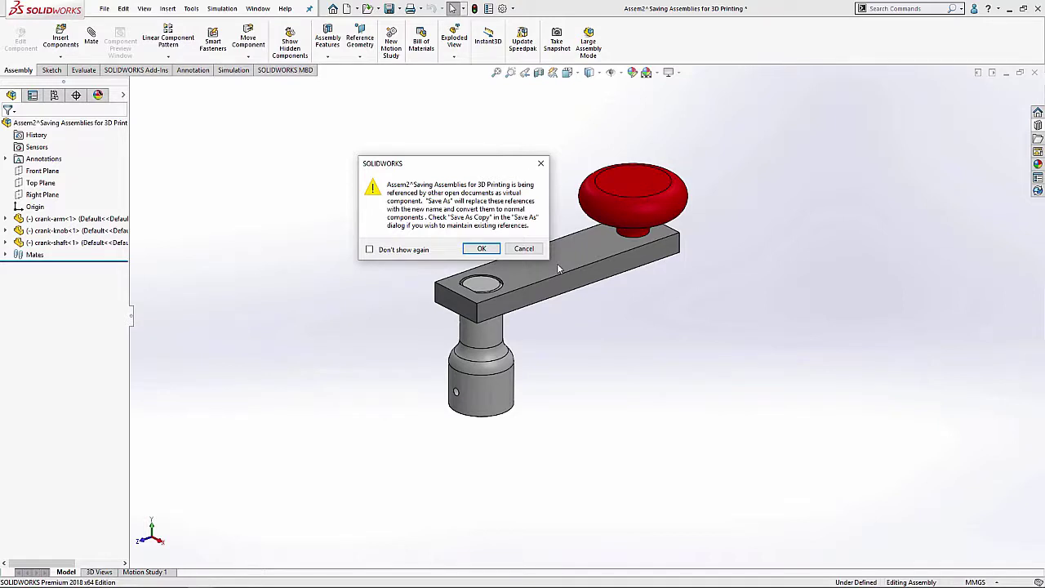
left_click(483, 249)
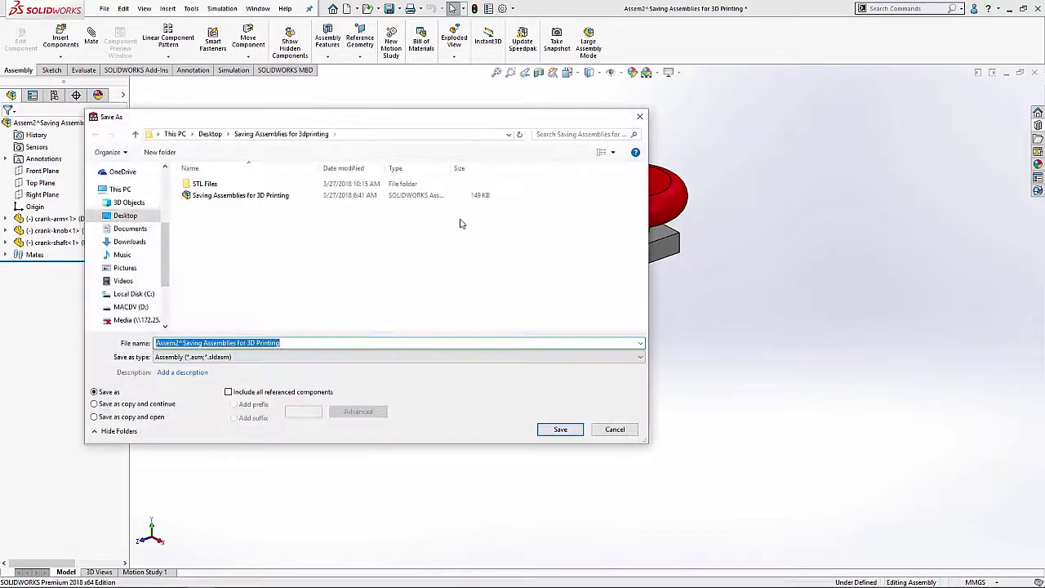
left_click(385, 357)
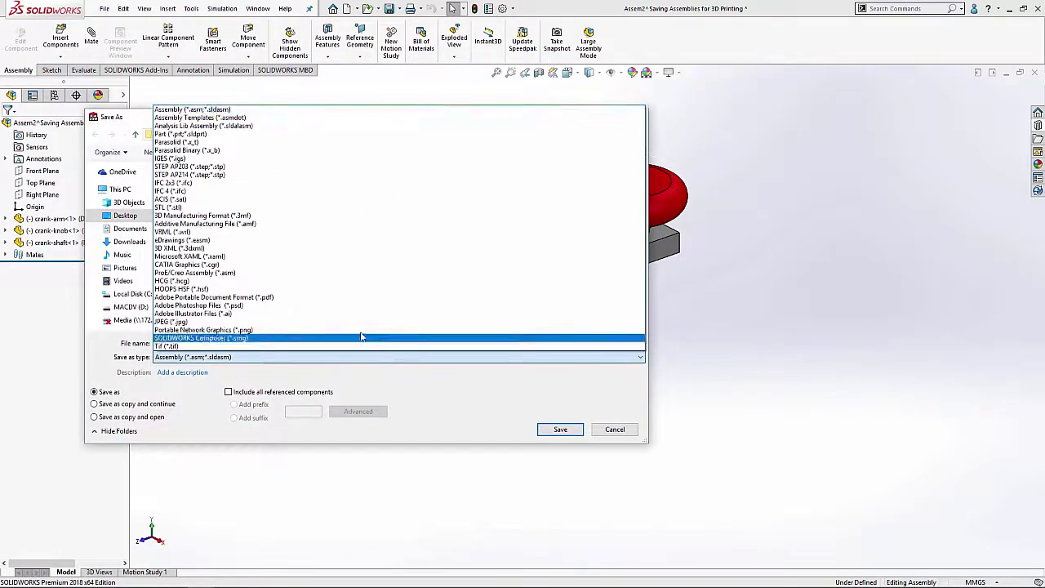
left_click(304, 207)
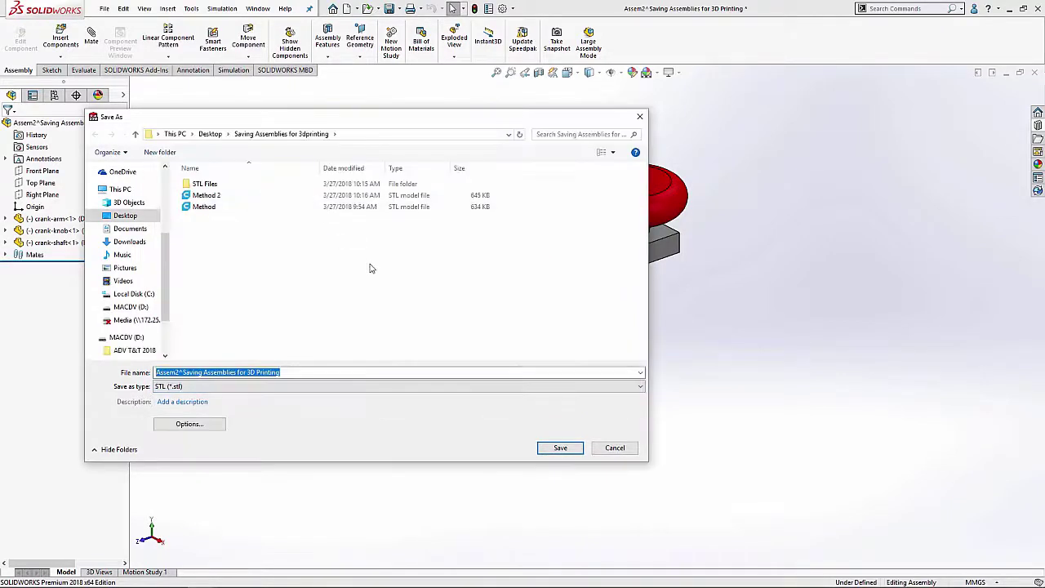
left_click(560, 447)
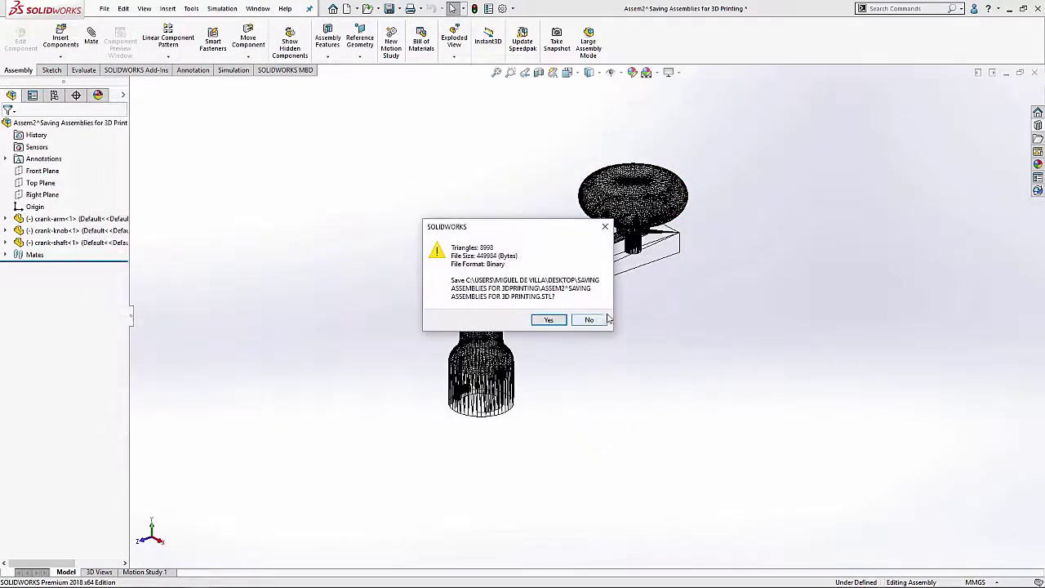
left_click_drag(495, 233, 341, 138)
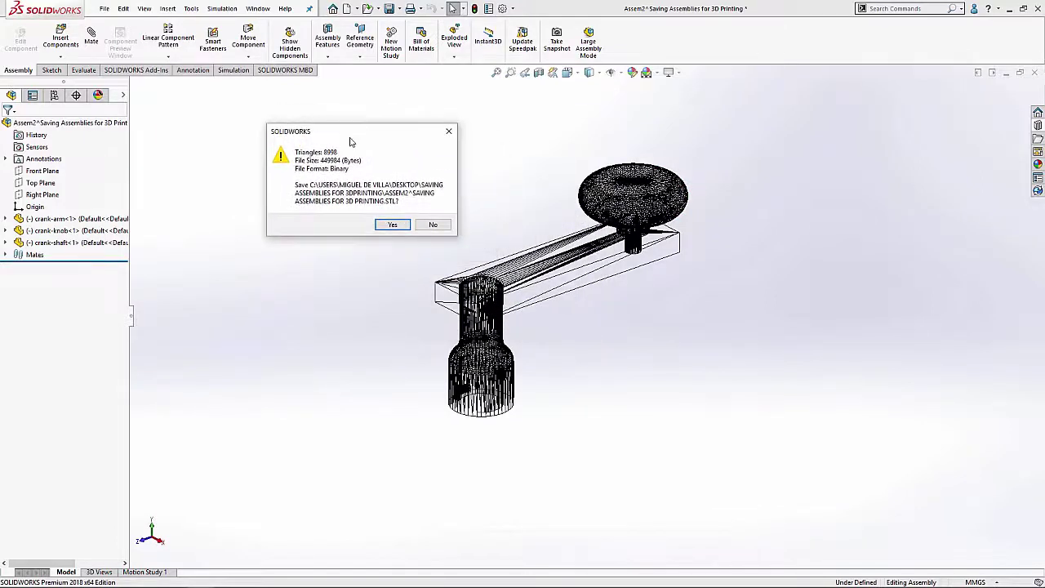
left_click(391, 227)
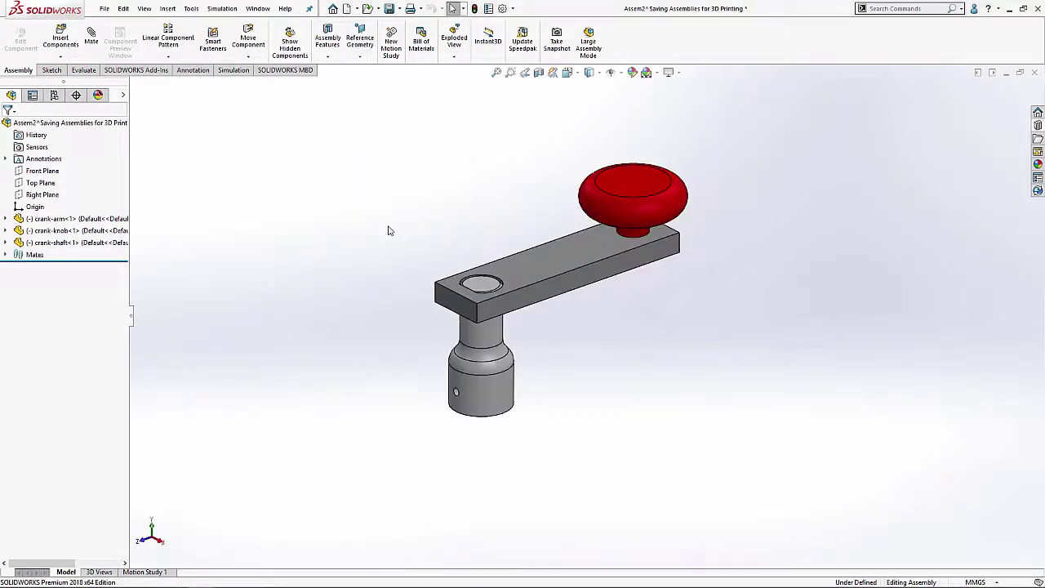